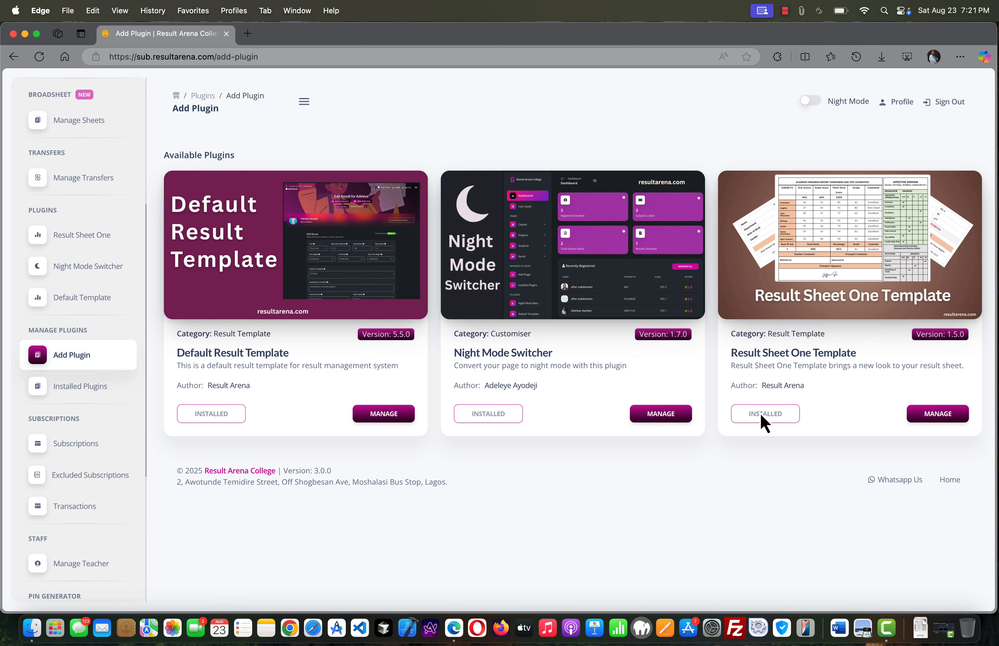
Open the Result Sheet One template's settings, look at the general background color picker, and save the settings
{"action": "left_click", "coordinate": [927, 417]}
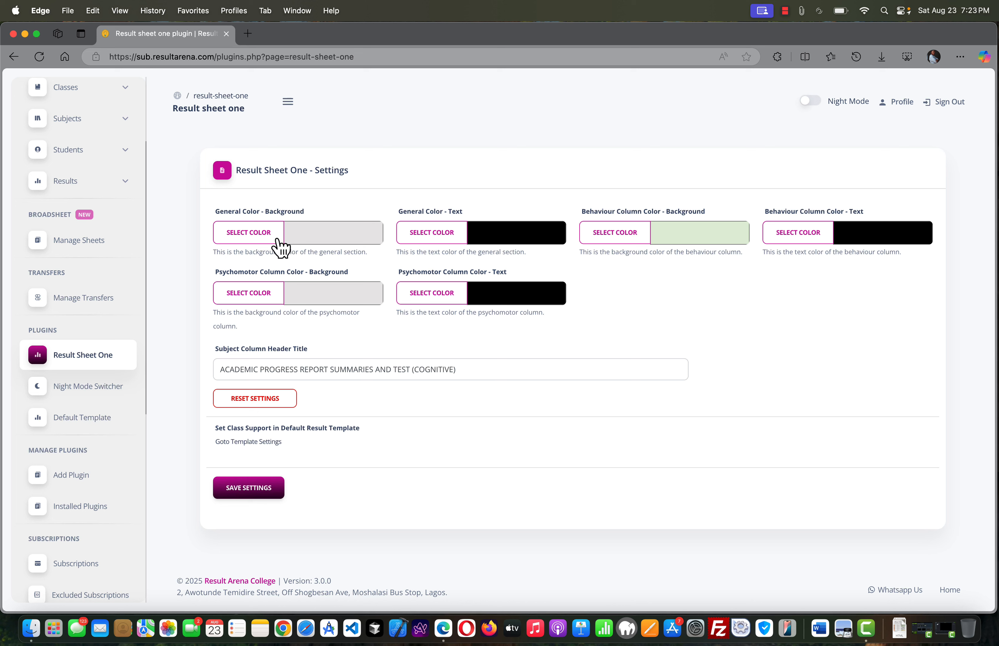
{"action": "left_click", "coordinate": [248, 239]}
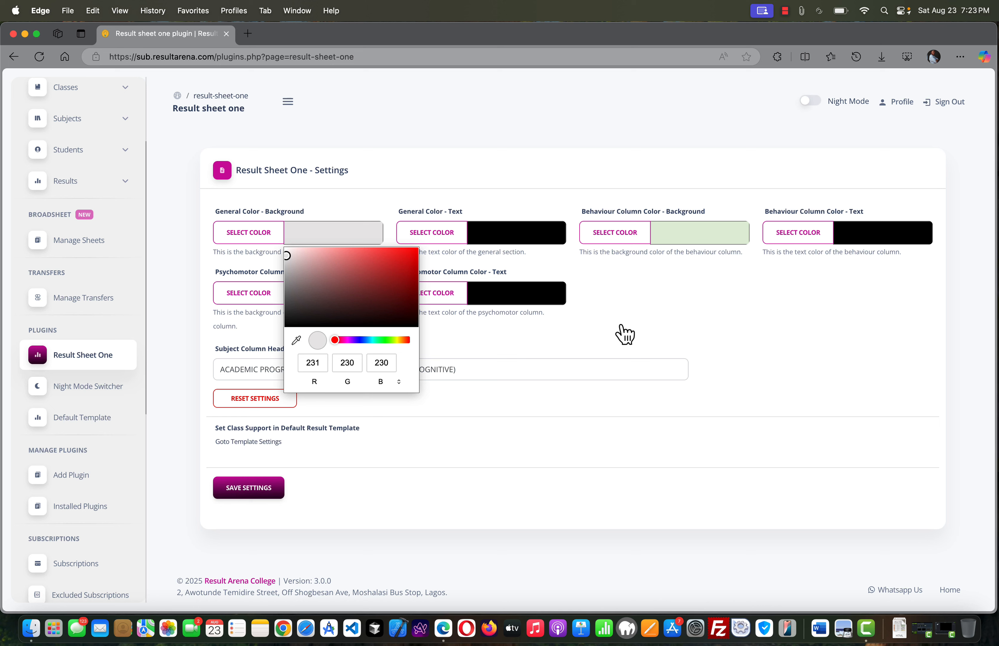
{"action": "left_click", "coordinate": [630, 334]}
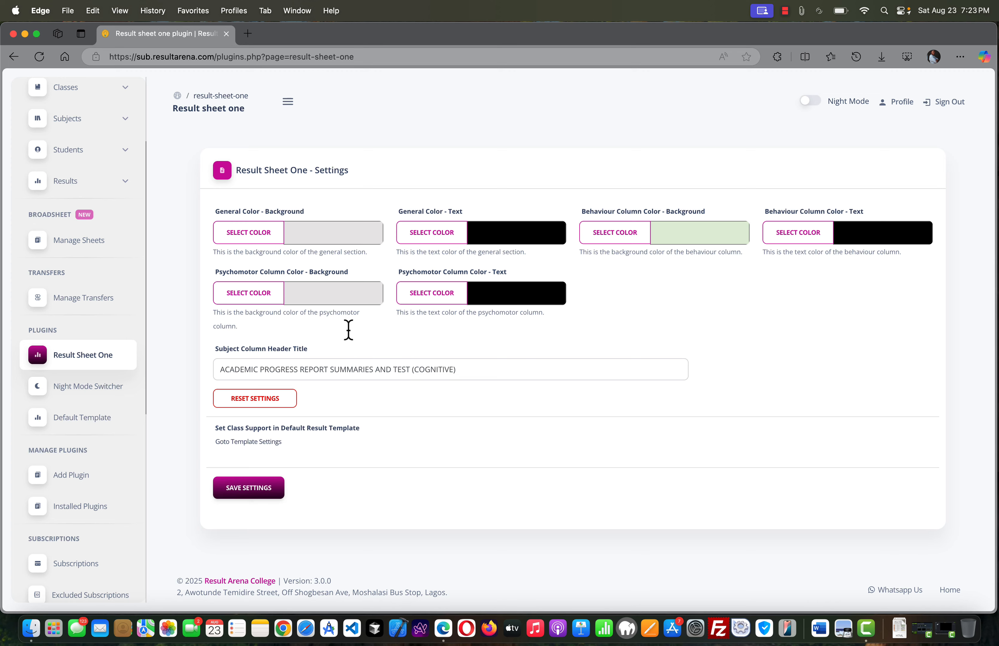
{"action": "left_click", "coordinate": [247, 491]}
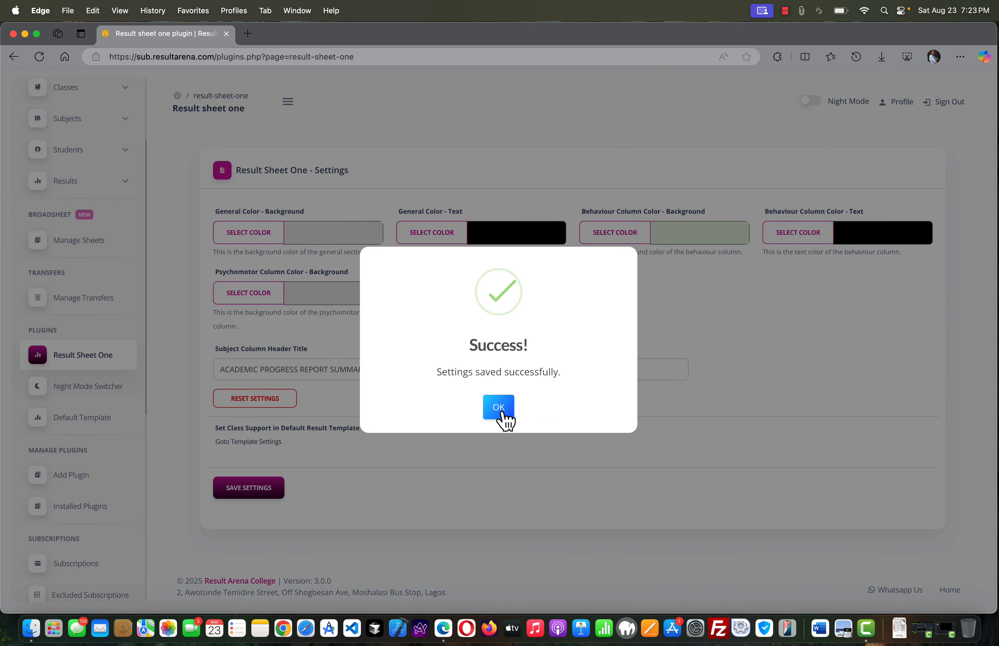
{"action": "left_click", "coordinate": [500, 409]}
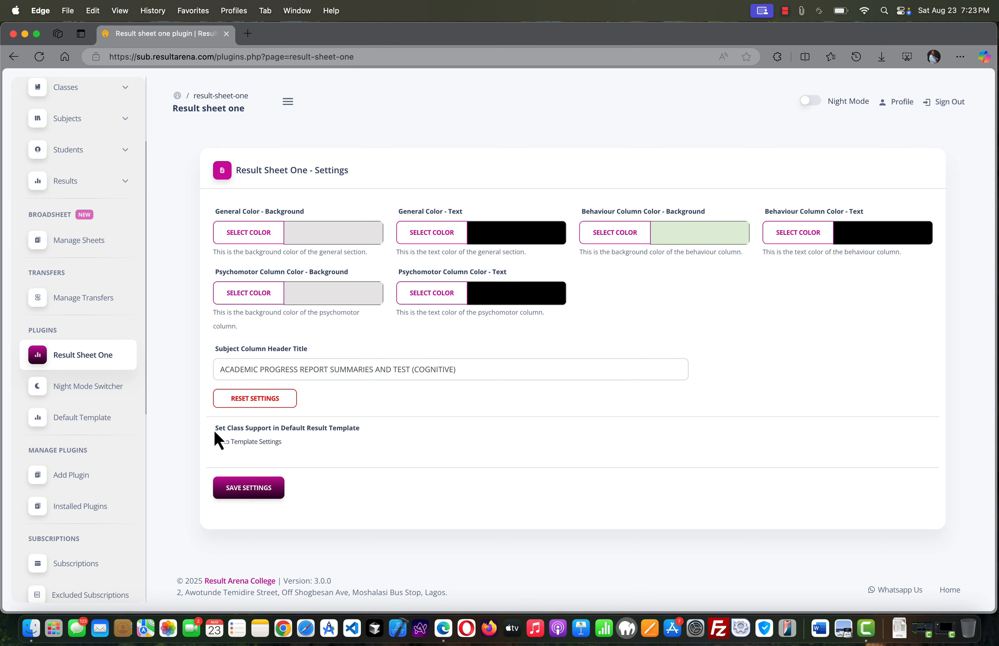
Go to the default result template's settings through the class support section of the Result Sheet One settings
{"action": "left_click_drag", "start_coordinate": [215, 433], "coordinate": [366, 433]}
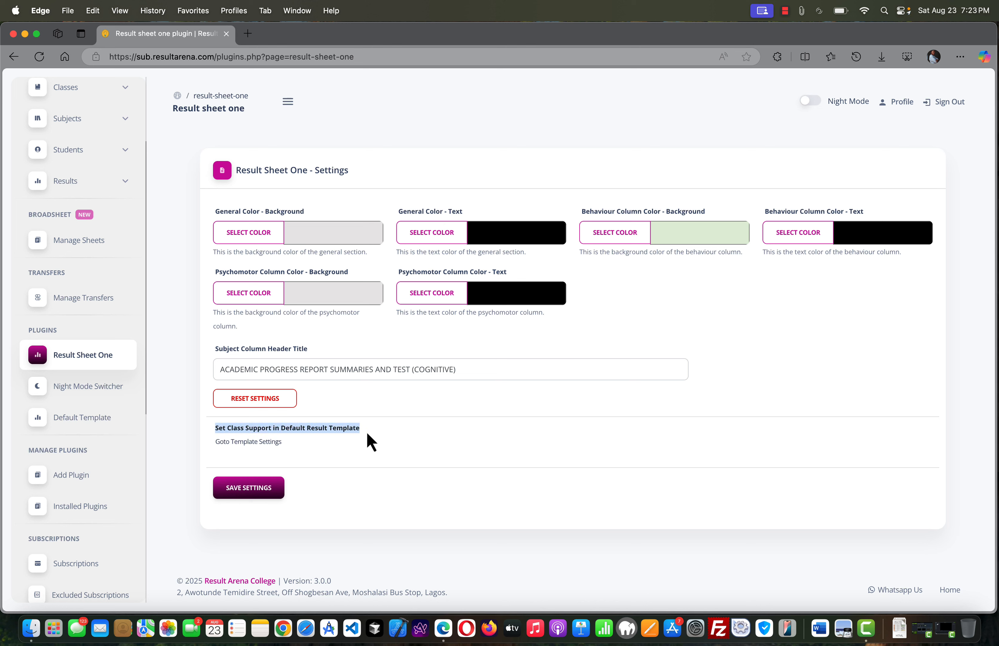
{"action": "left_click", "coordinate": [339, 436]}
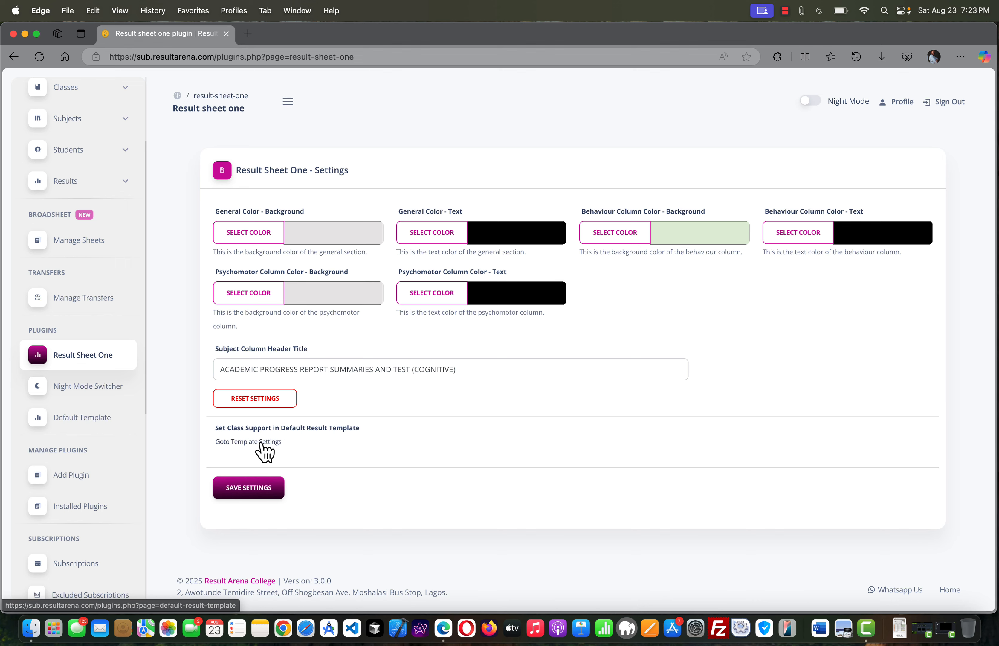
{"action": "left_click", "coordinate": [79, 483]}
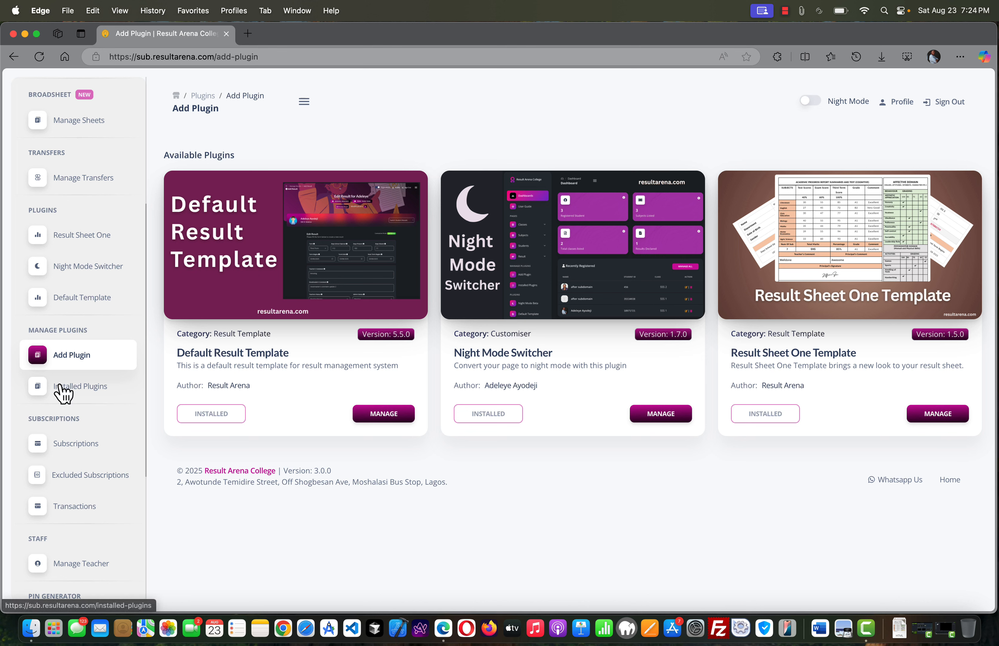
{"action": "left_click", "coordinate": [92, 243]}
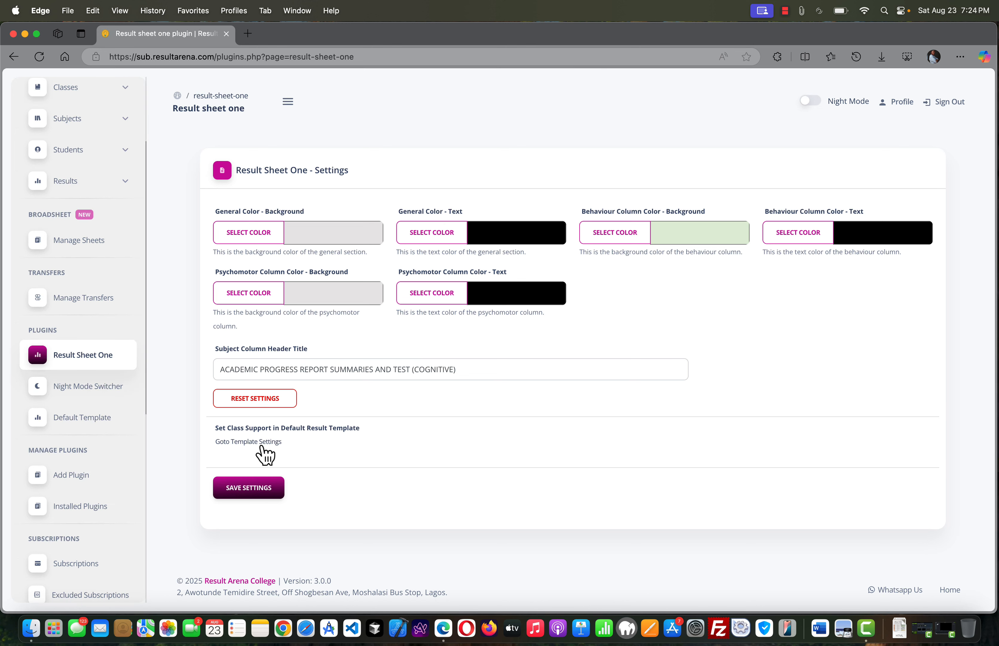
{"action": "left_click", "coordinate": [243, 444]}
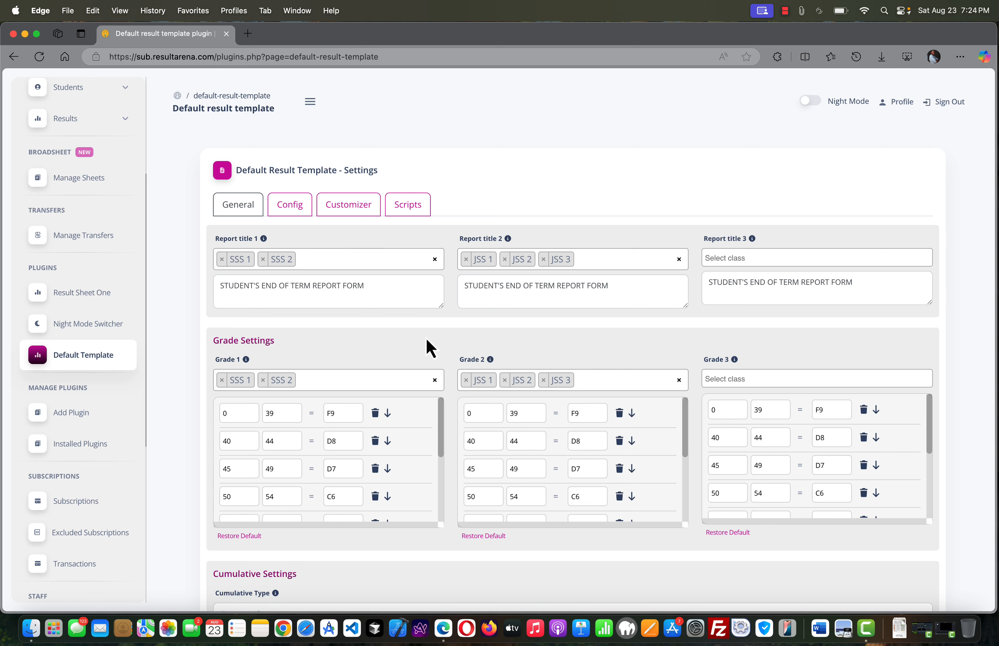
Review the default result template's Config options, from bold marks to class position
{"action": "left_click", "coordinate": [289, 204]}
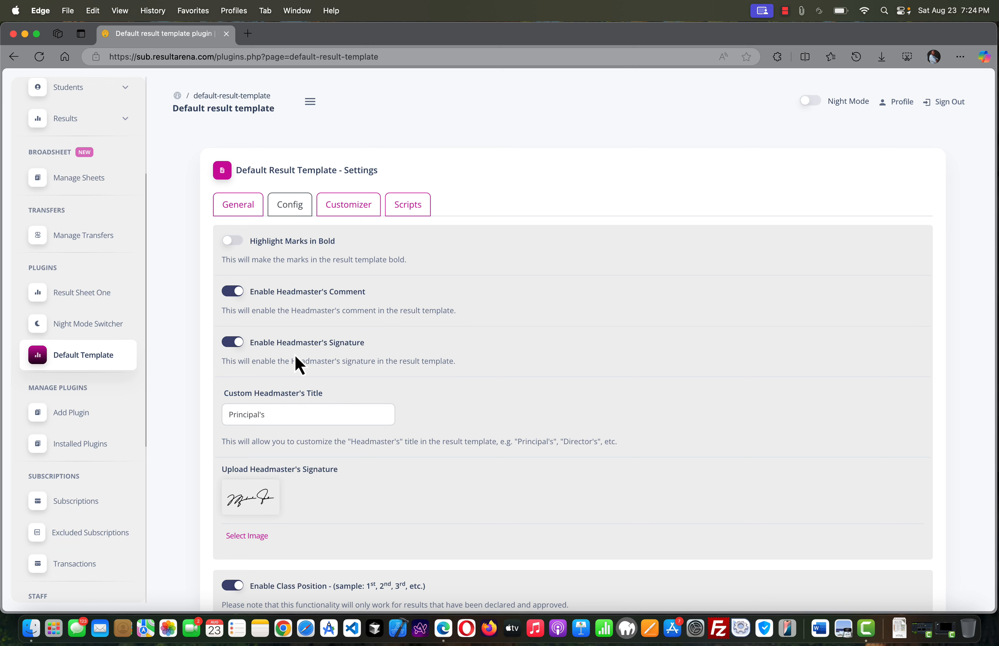
{"action": "scroll", "coordinate": [289, 407], "scroll_direction": "down", "scroll_amount": 5}
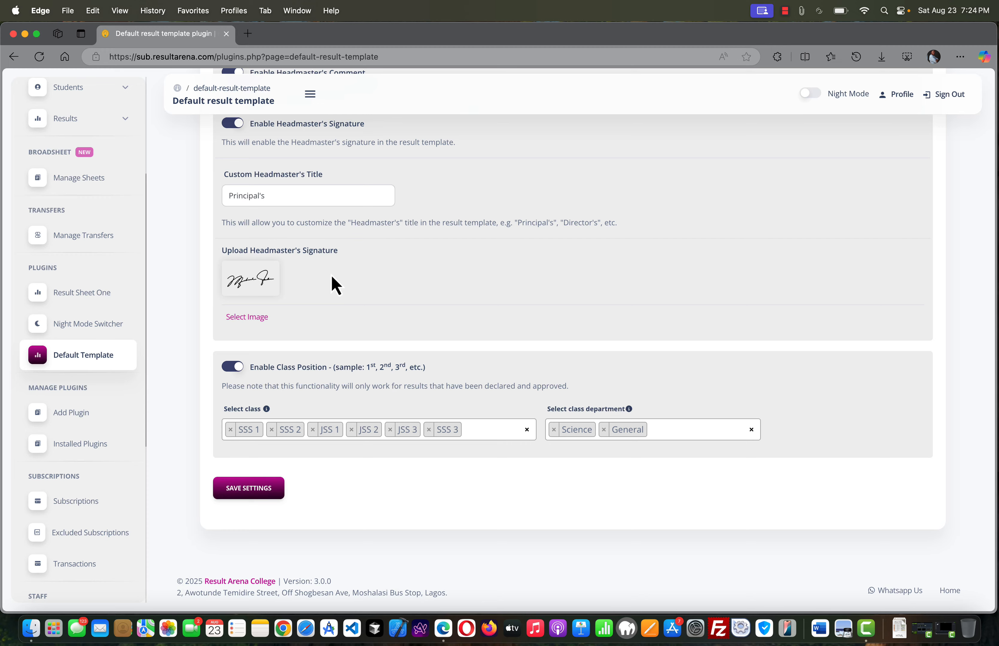
{"action": "scroll", "coordinate": [333, 279], "scroll_direction": "up", "scroll_amount": 2}
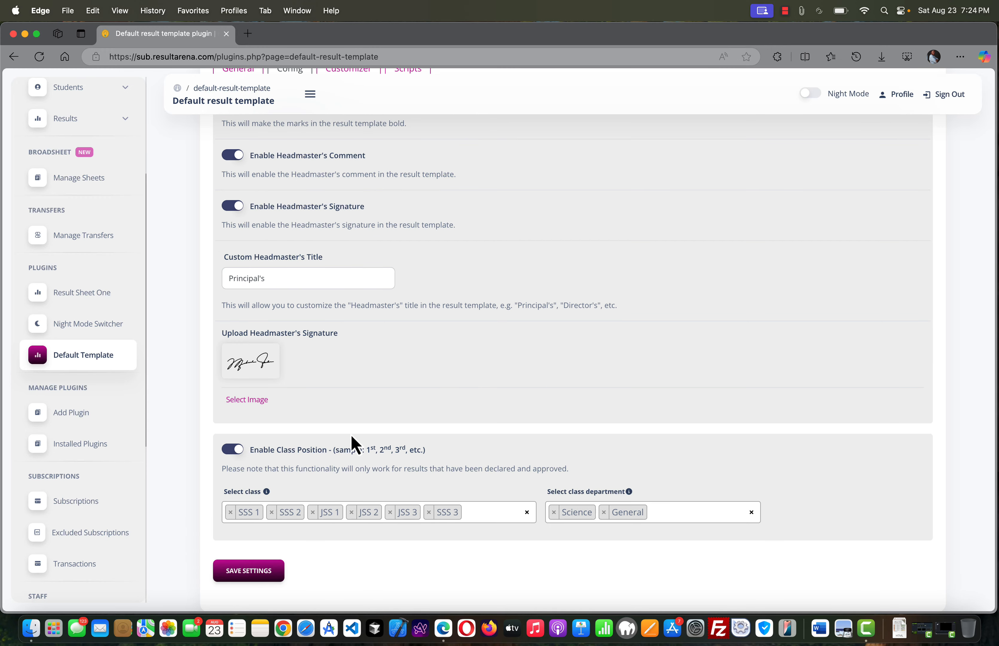
{"action": "scroll", "coordinate": [346, 361], "scroll_direction": "up", "scroll_amount": 4}
{"action": "scroll", "coordinate": [327, 327], "scroll_direction": "down", "scroll_amount": 1}
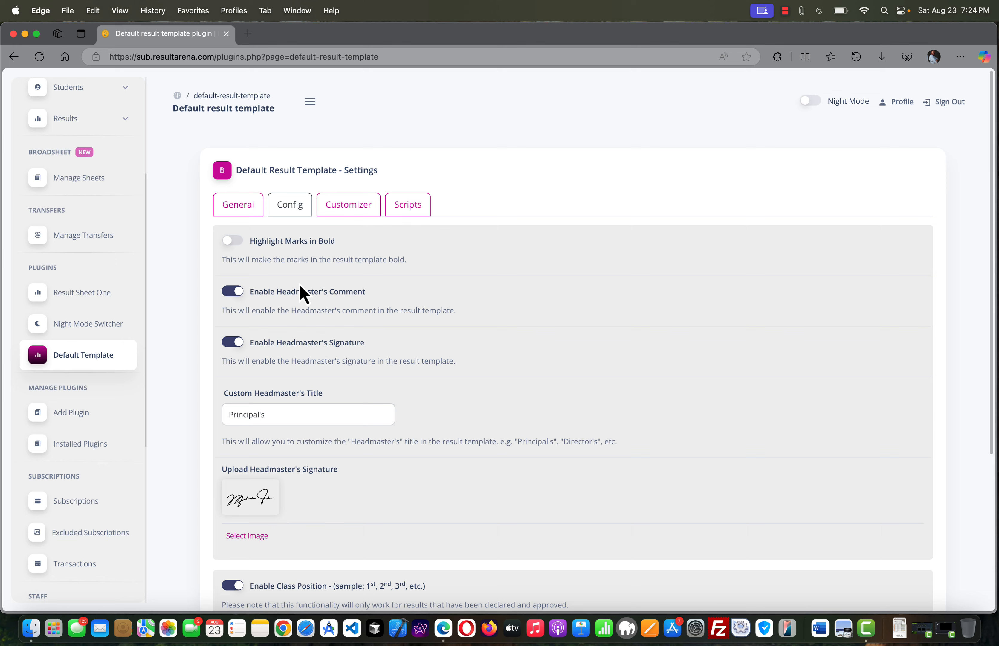
Check the Result Sheet One Class Support selection in the default template's general settings and save them
{"action": "left_click", "coordinate": [241, 212]}
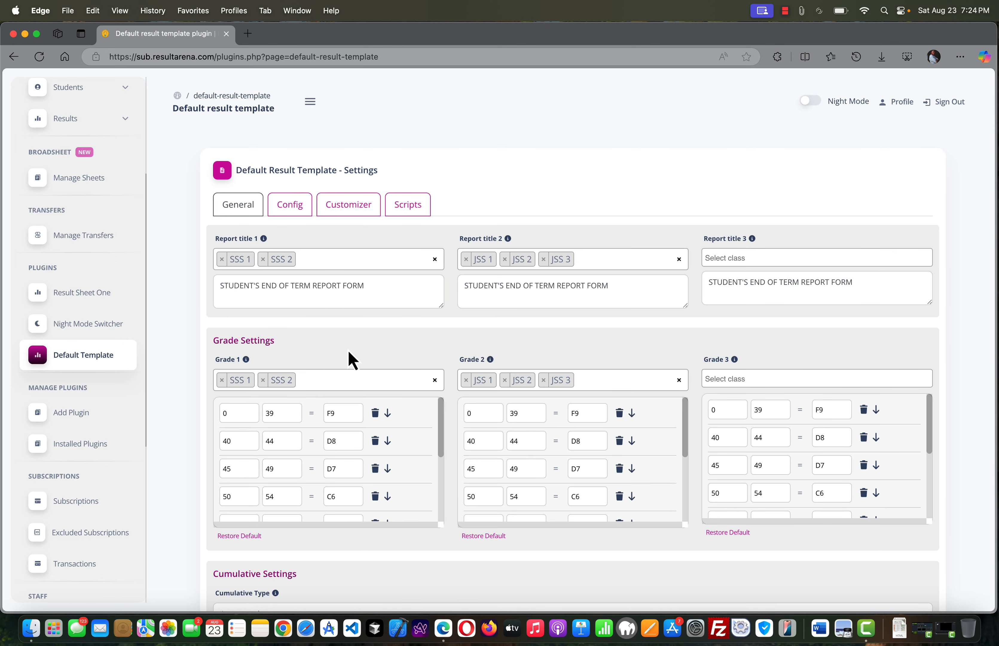
{"action": "scroll", "coordinate": [351, 360], "scroll_direction": "down", "scroll_amount": 10}
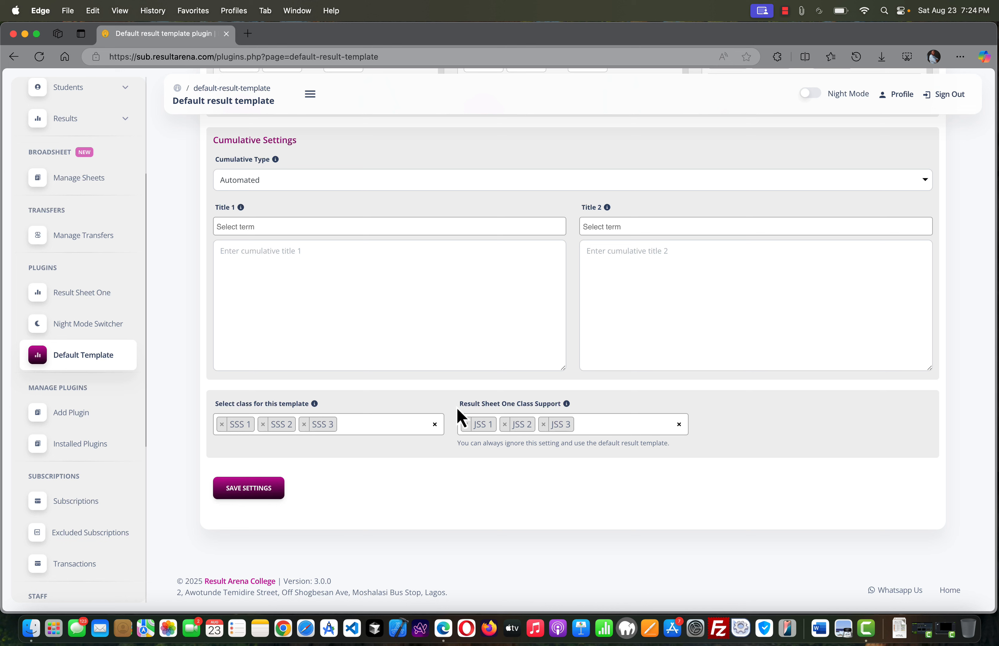
{"action": "left_click_drag", "start_coordinate": [508, 409], "coordinate": [555, 410]}
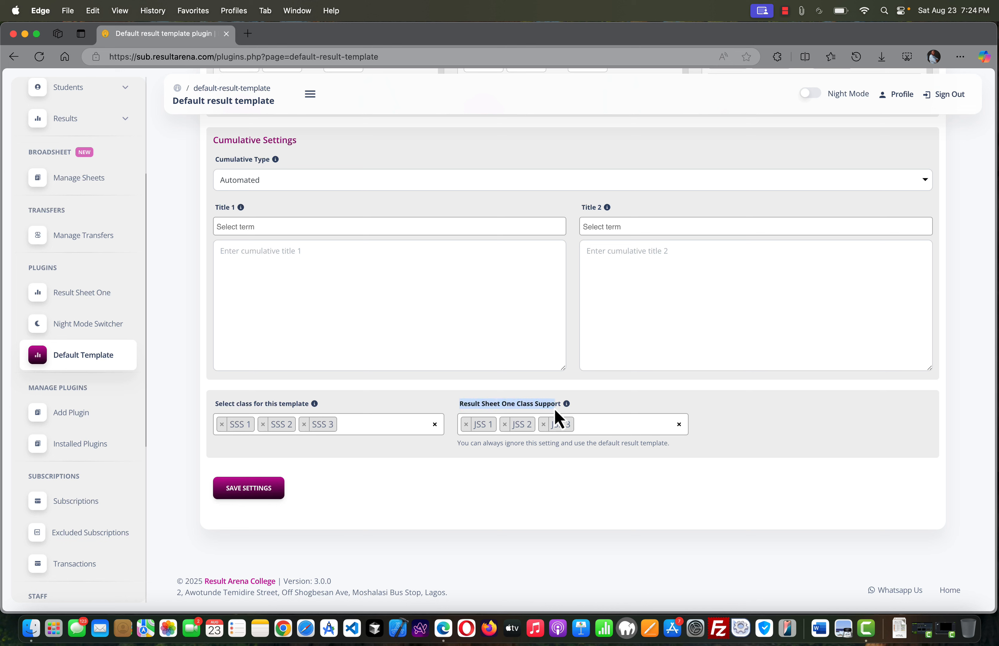
{"action": "left_click", "coordinate": [502, 408]}
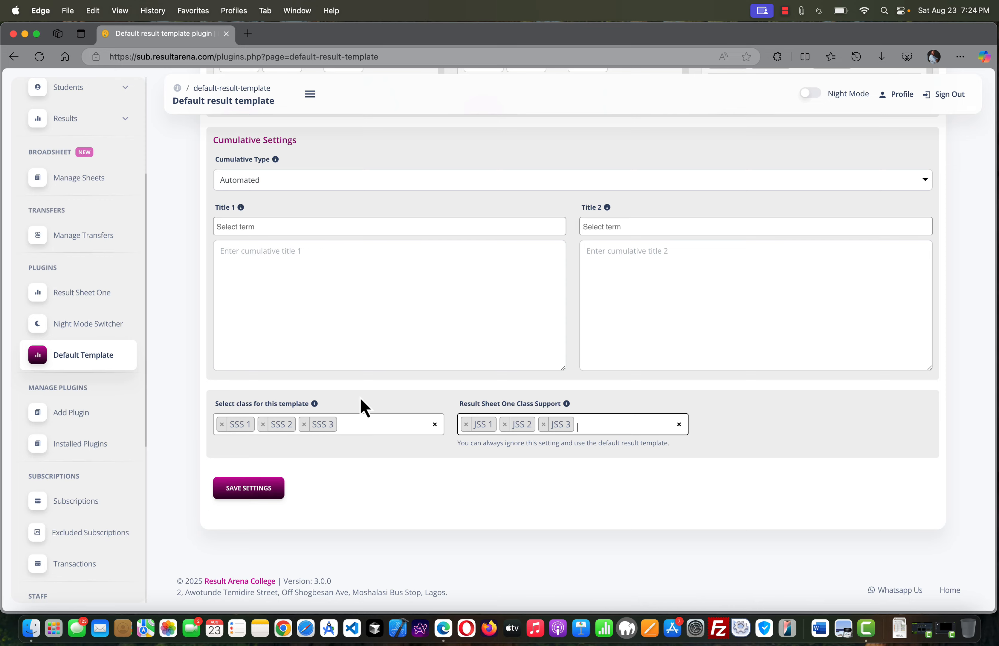
{"action": "scroll", "coordinate": [362, 406], "scroll_direction": "up", "scroll_amount": 5}
{"action": "scroll", "coordinate": [362, 406], "scroll_direction": "down", "scroll_amount": 5}
{"action": "left_click", "coordinate": [588, 404]}
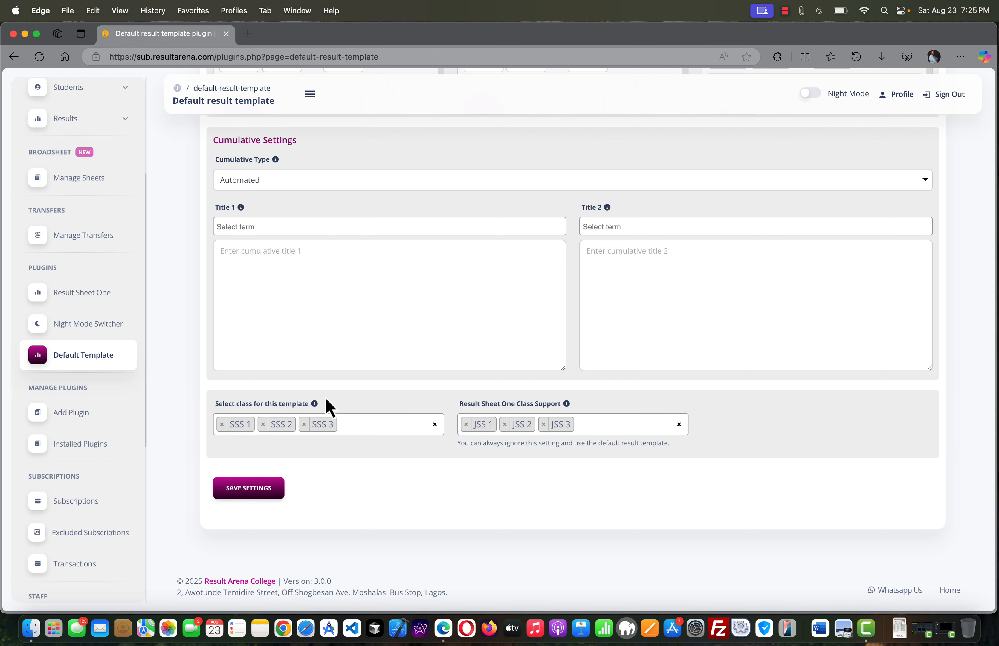
{"action": "left_click", "coordinate": [254, 489]}
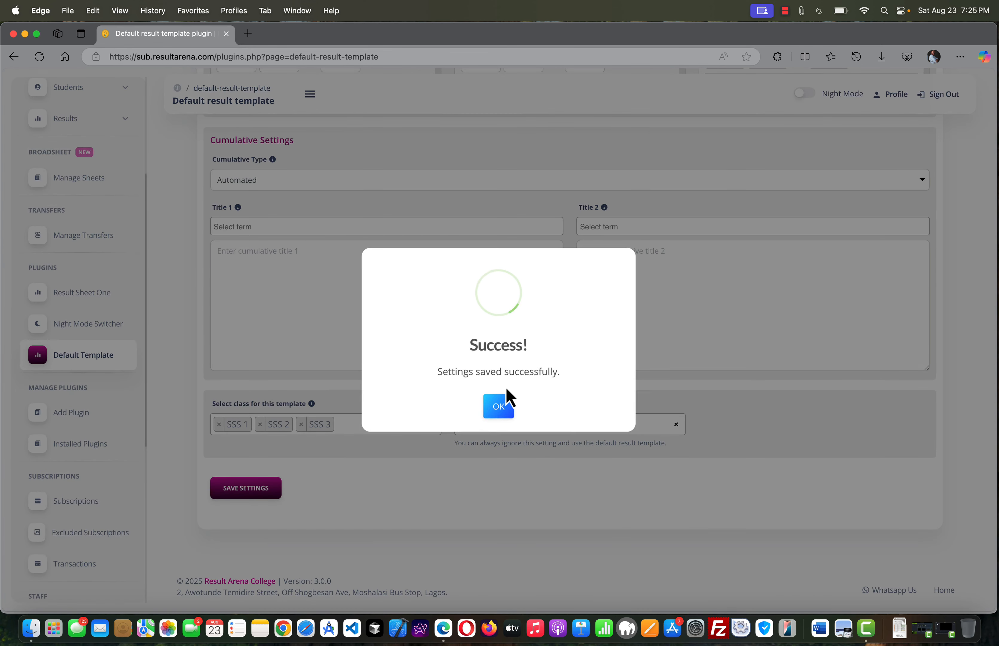
{"action": "left_click", "coordinate": [500, 409]}
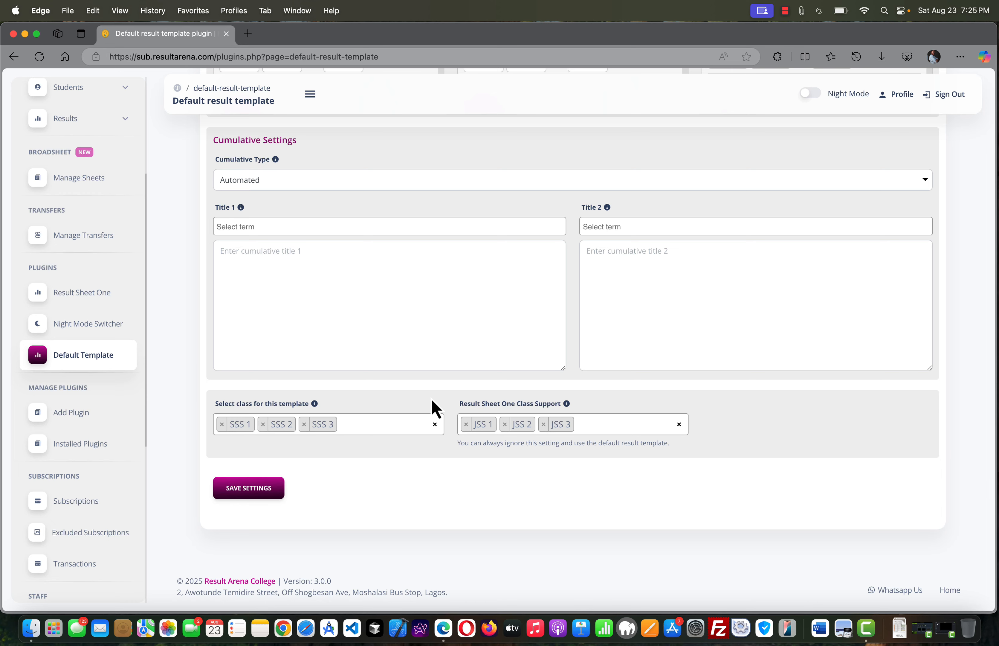
Start a new result from the results management page and select JSS 1 as its class
{"action": "scroll", "coordinate": [378, 378], "scroll_direction": "up", "scroll_amount": 2}
{"action": "scroll", "coordinate": [89, 222], "scroll_direction": "up", "scroll_amount": 4}
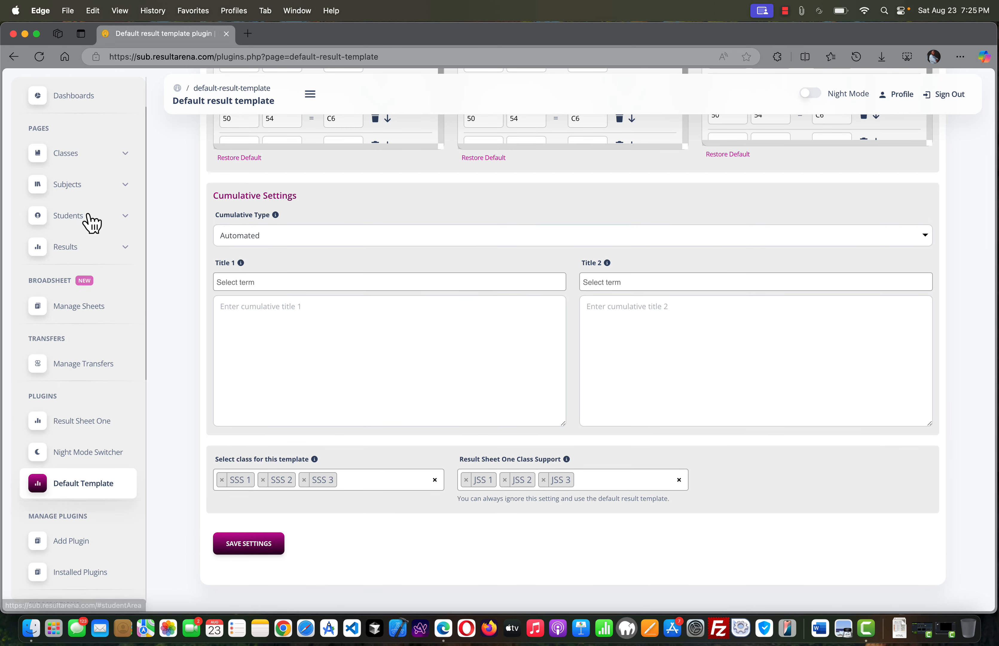
{"action": "left_click", "coordinate": [82, 252]}
{"action": "left_click", "coordinate": [97, 292]}
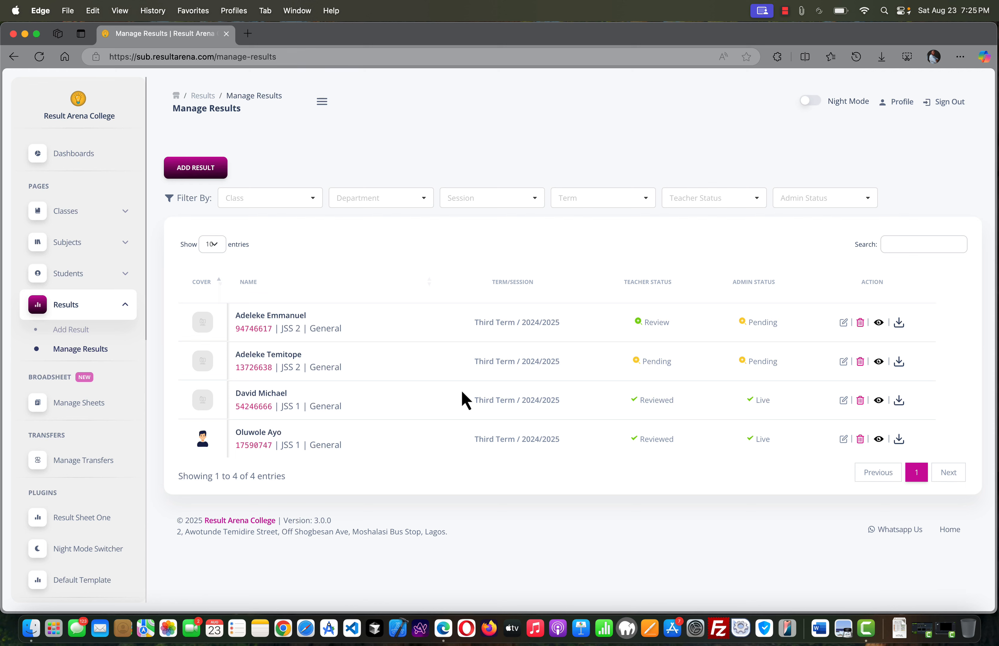
{"action": "left_click", "coordinate": [208, 170]}
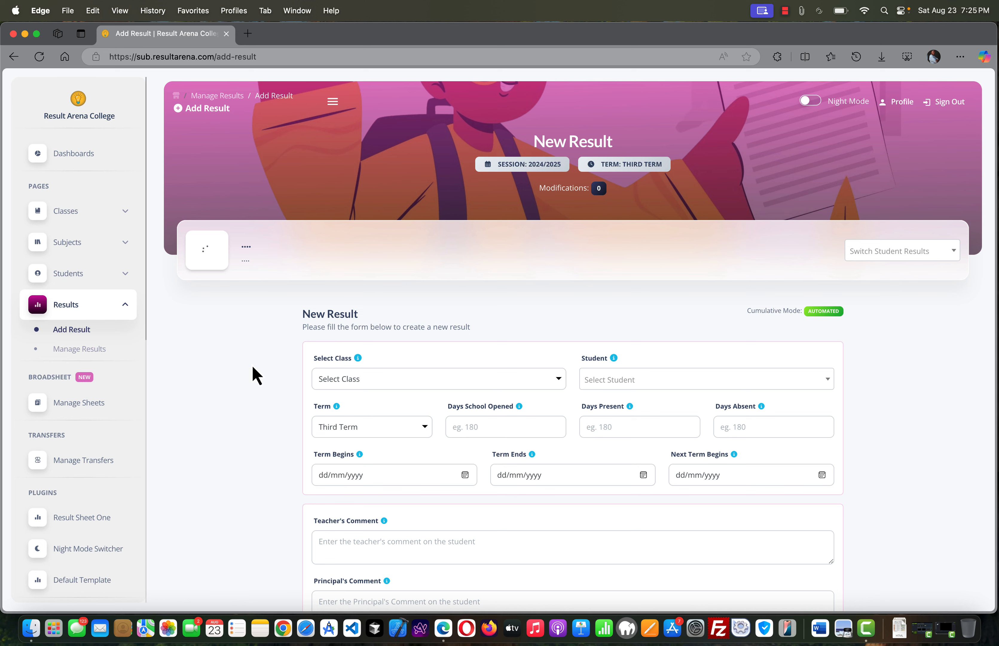
{"action": "scroll", "coordinate": [341, 308], "scroll_direction": "down", "scroll_amount": 2}
{"action": "left_click", "coordinate": [371, 338]}
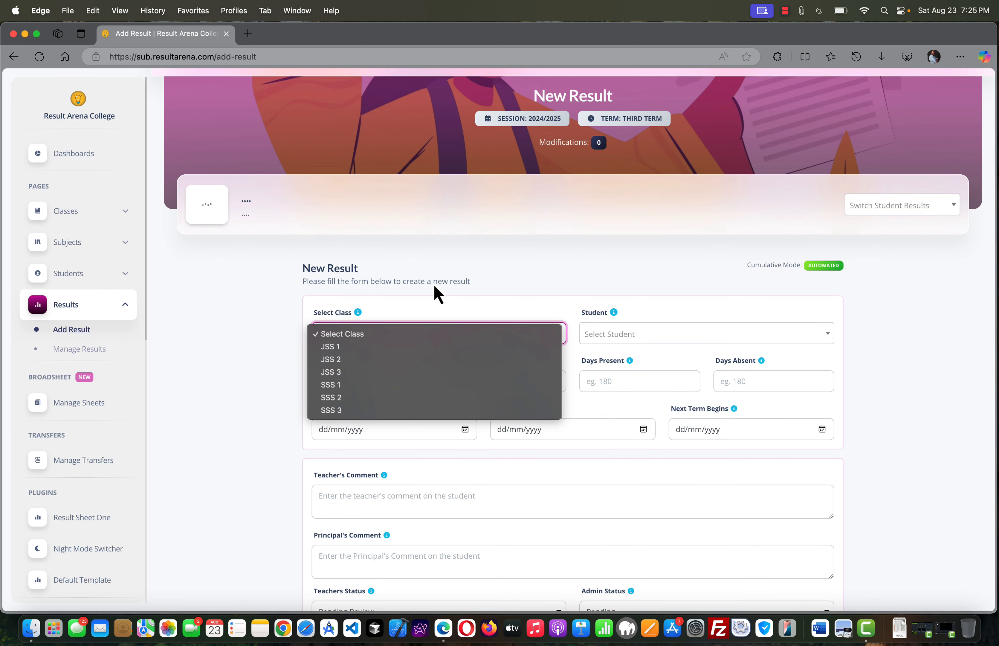
{"action": "left_click", "coordinate": [384, 348]}
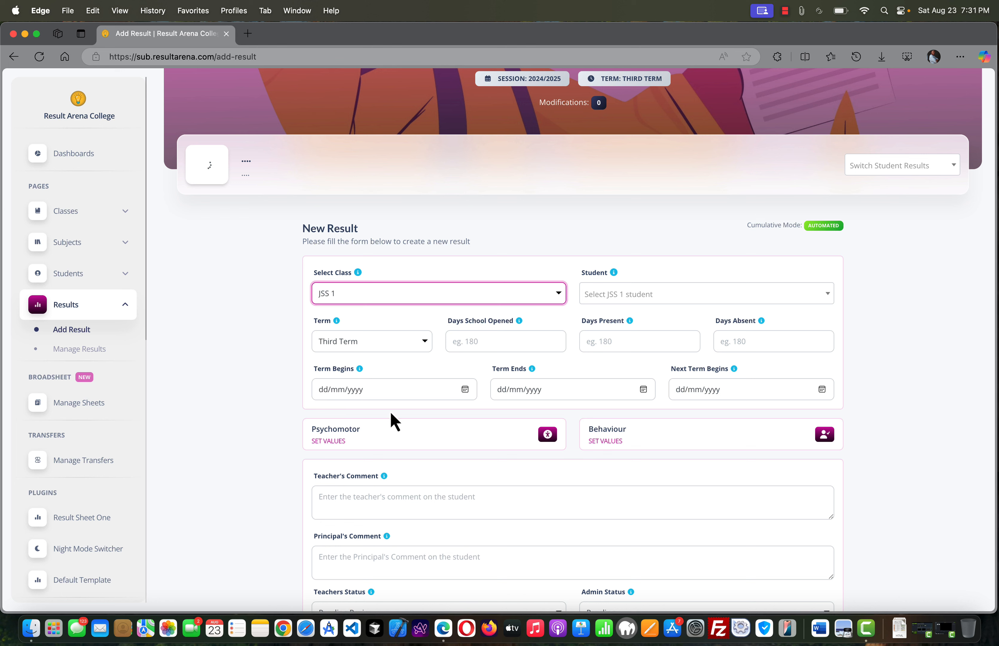
{"action": "left_click", "coordinate": [391, 416]}
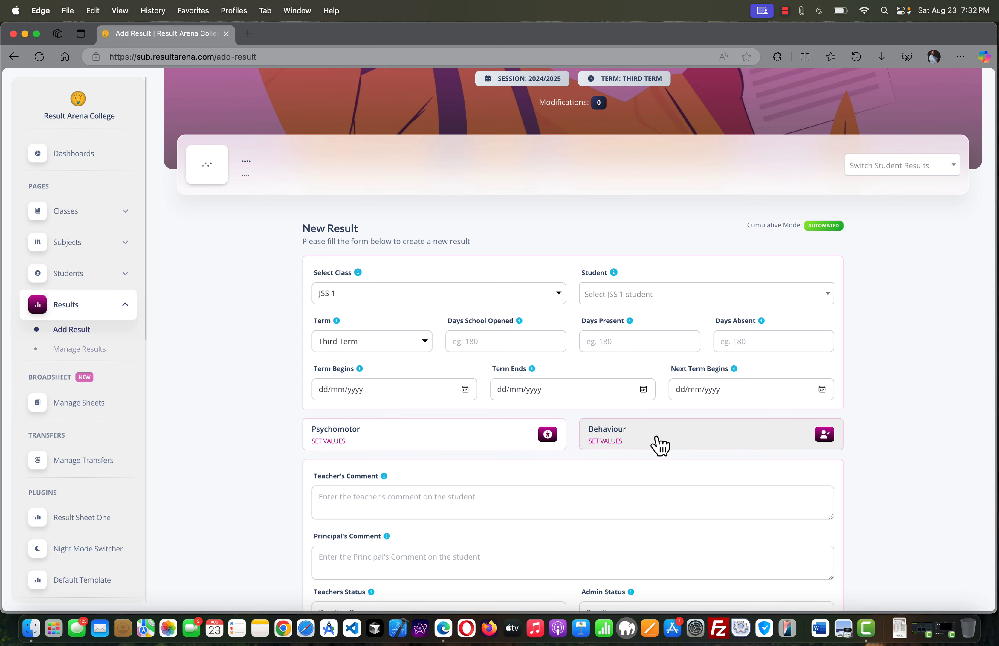
Examine the Psychomotor and Behaviour score fields of the new JSS 1 result without entering any scores
{"action": "left_click", "coordinate": [462, 447]}
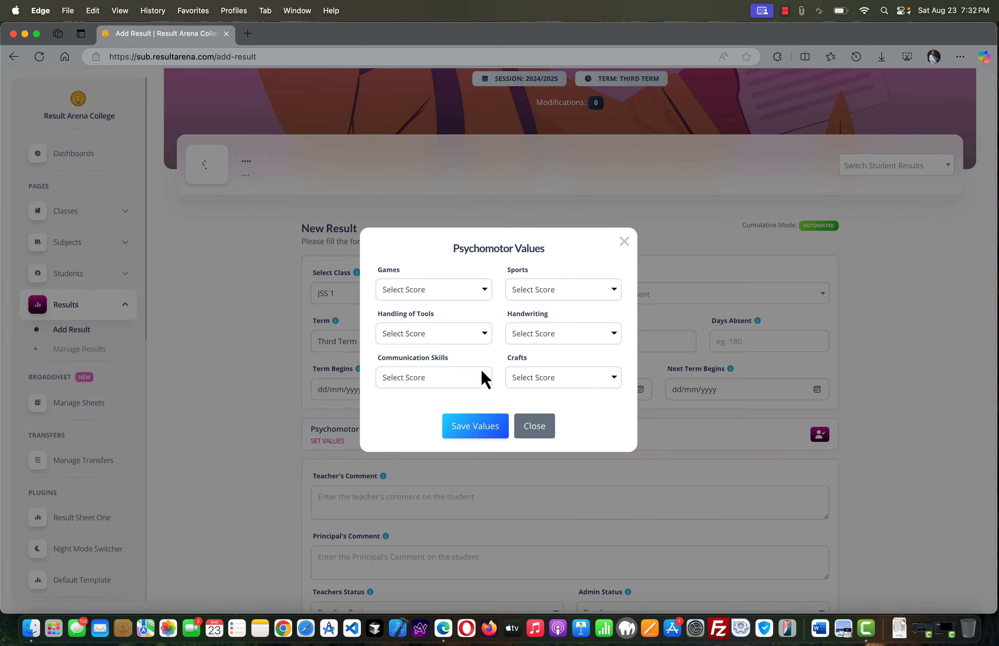
{"action": "left_click", "coordinate": [625, 242]}
{"action": "left_click", "coordinate": [659, 445]}
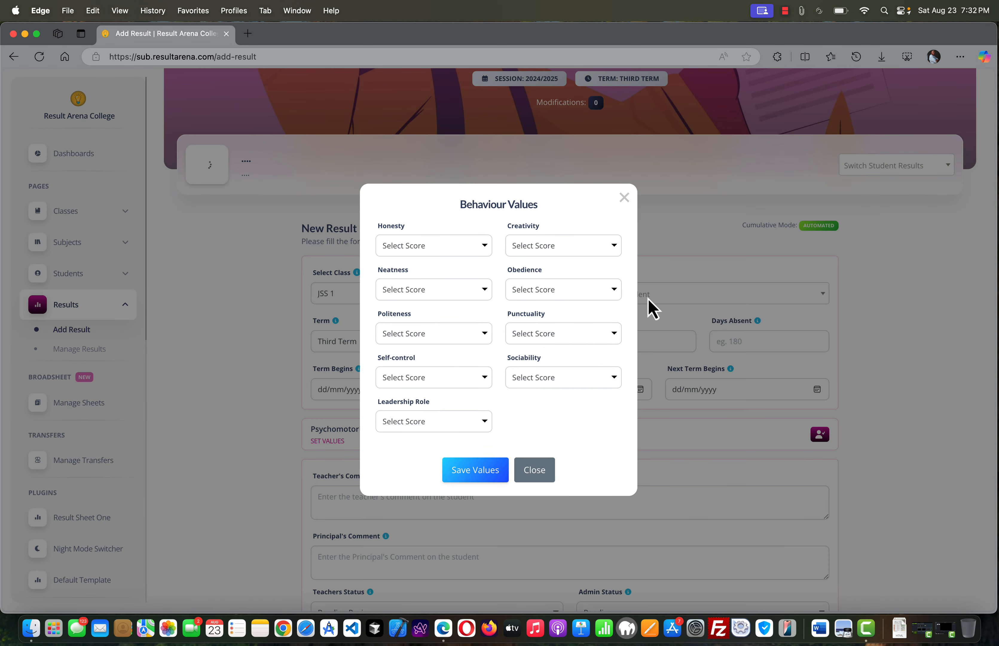
{"action": "left_click", "coordinate": [629, 199]}
Switch the new result's class to SSS 2
{"action": "left_click", "coordinate": [429, 293]}
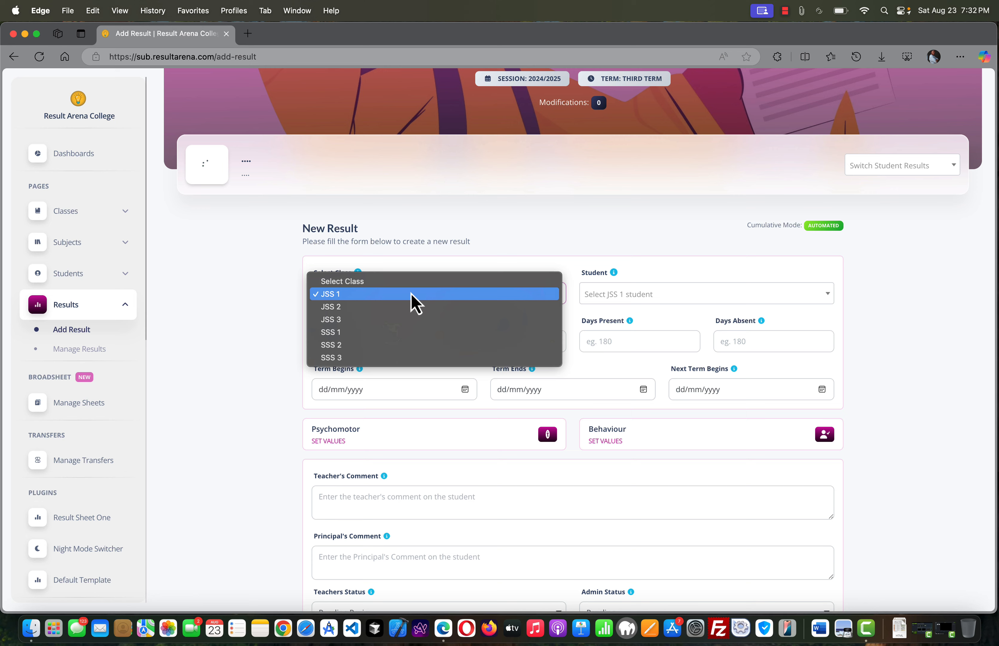
{"action": "left_click", "coordinate": [380, 349]}
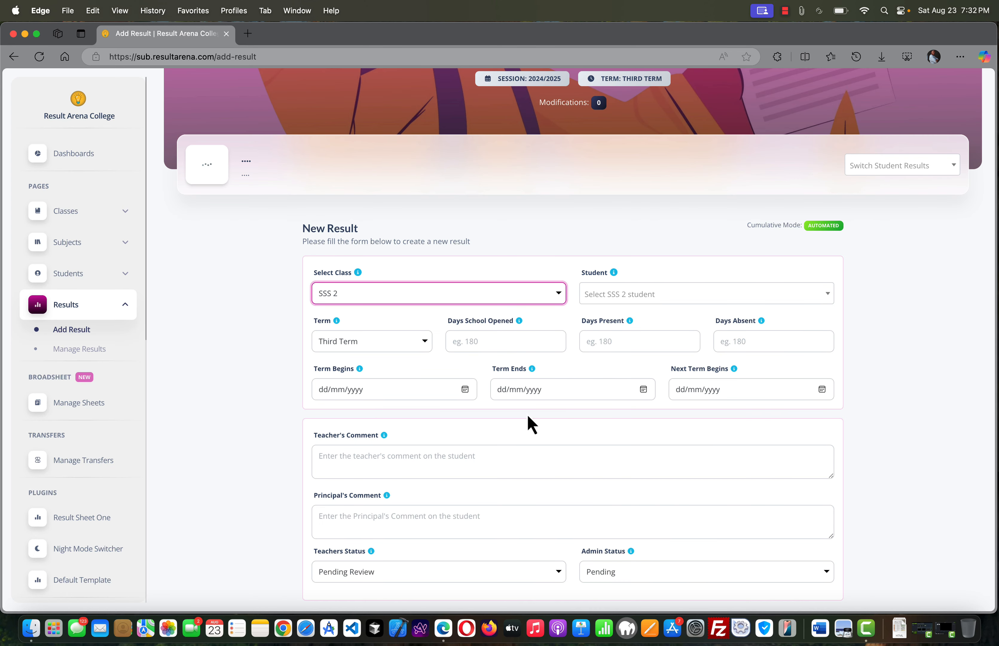
{"action": "left_click", "coordinate": [528, 416]}
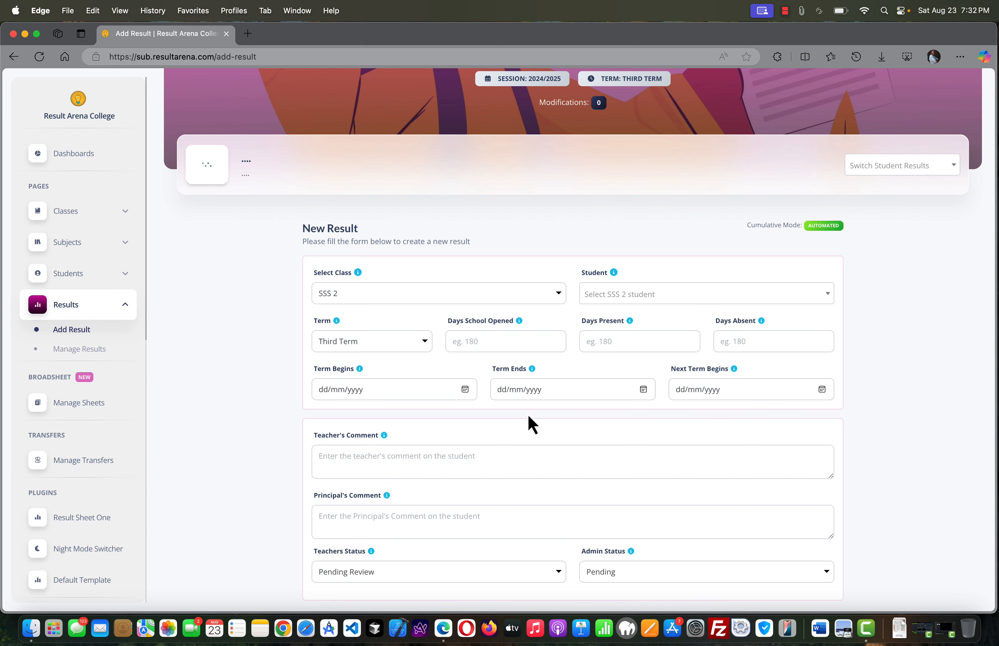
Return to the results list and open the Third Term 2024/2025 result of the JSS 1 student with a profile picture for editing
{"action": "left_click", "coordinate": [80, 353]}
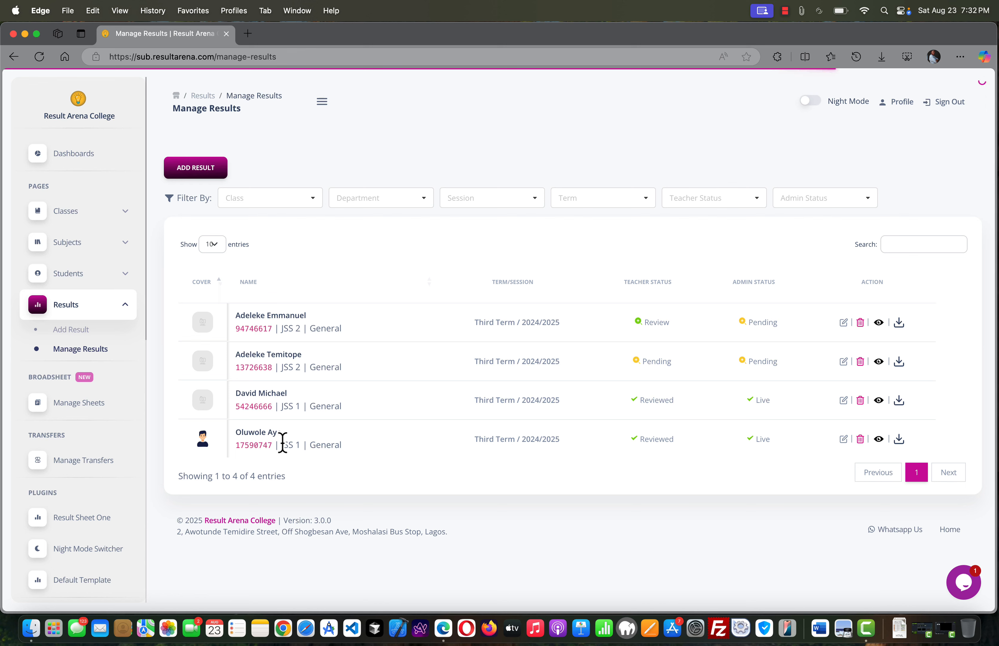
{"action": "left_click_drag", "start_coordinate": [281, 444], "coordinate": [301, 444]}
{"action": "left_click", "coordinate": [363, 450]}
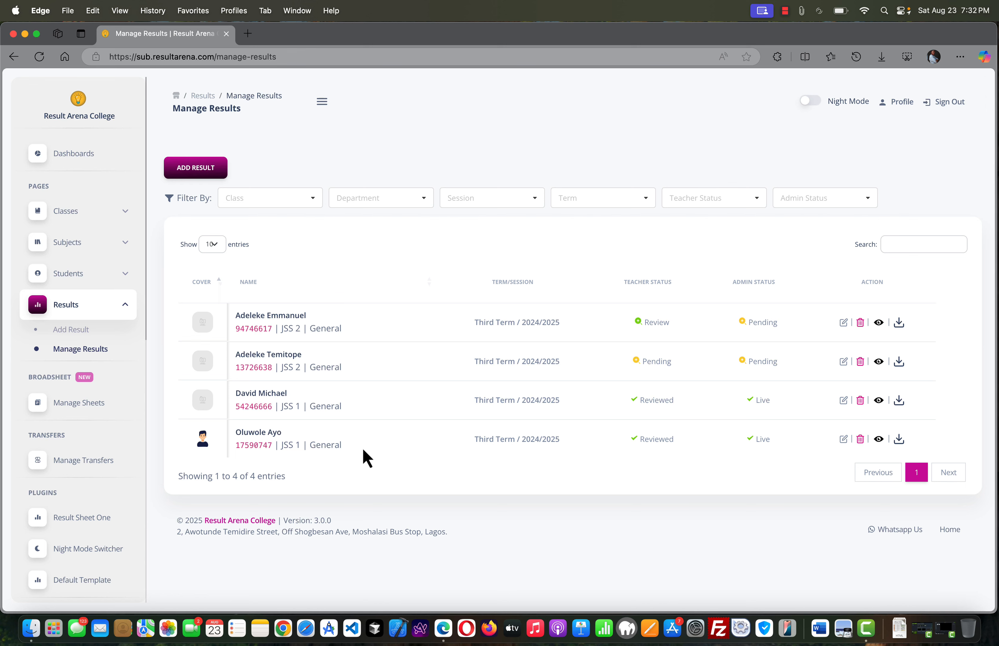
{"action": "left_click", "coordinate": [843, 439]}
{"action": "scroll", "coordinate": [445, 349], "scroll_direction": "down", "scroll_amount": 5}
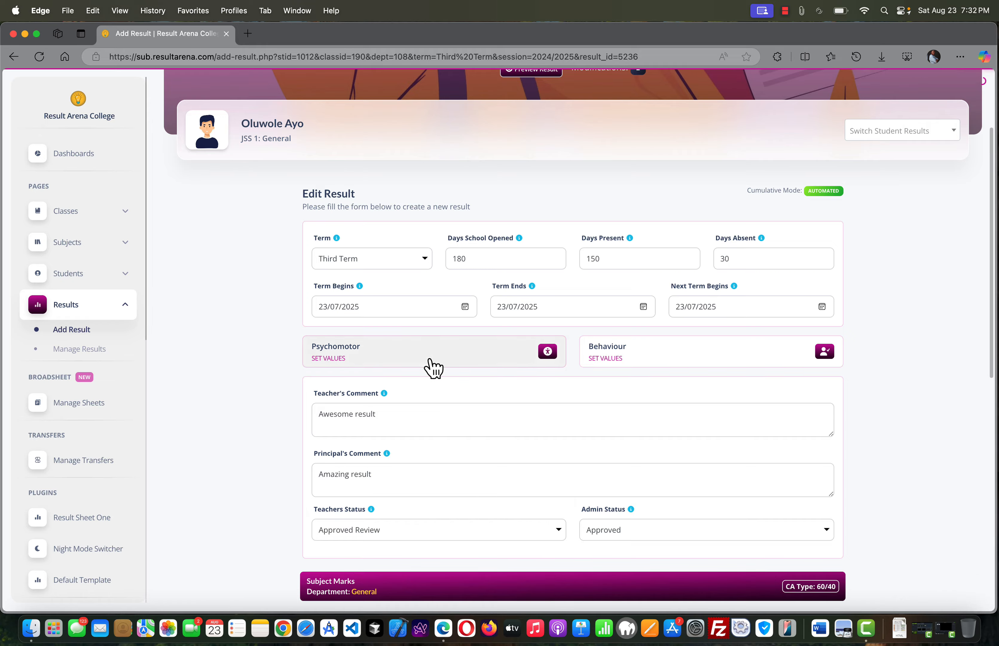
Review the Psychomotor and Behaviour values of the JSS 1 student's Third Term result without changing them
{"action": "left_click", "coordinate": [390, 357]}
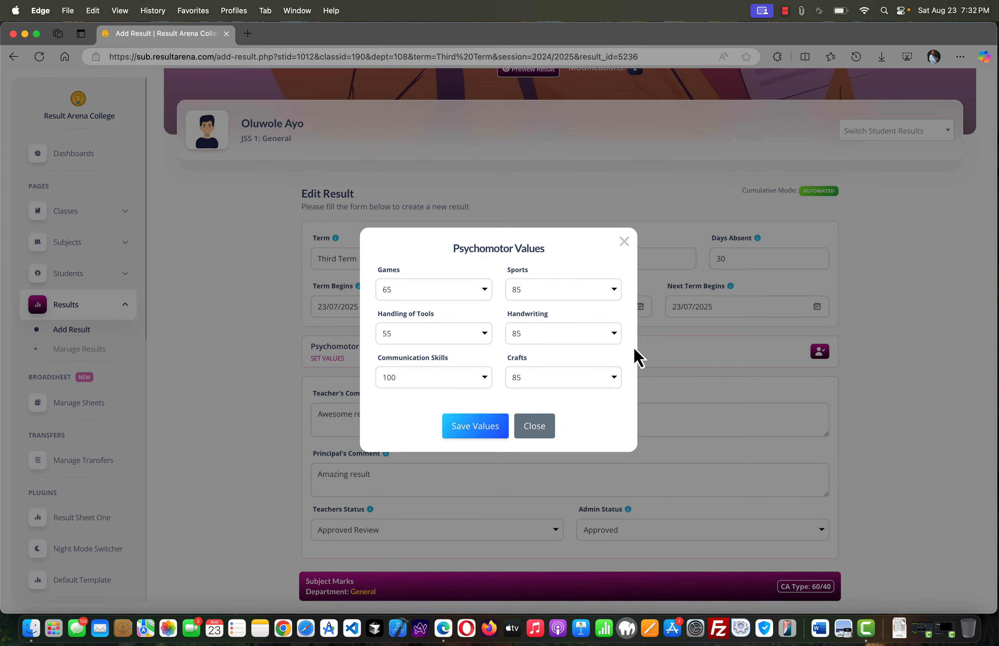
{"action": "left_click", "coordinate": [644, 357]}
{"action": "left_click", "coordinate": [669, 357]}
{"action": "left_click", "coordinate": [476, 469]}
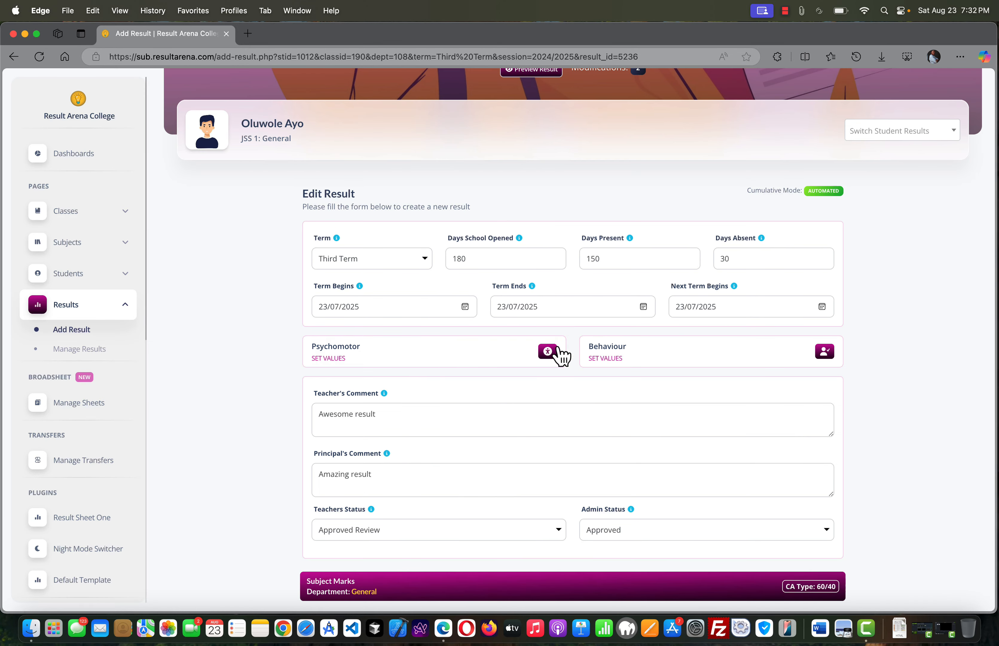
Preview the student's Third Term result and examine the whole end of term report form
{"action": "scroll", "coordinate": [504, 315], "scroll_direction": "up", "scroll_amount": 3}
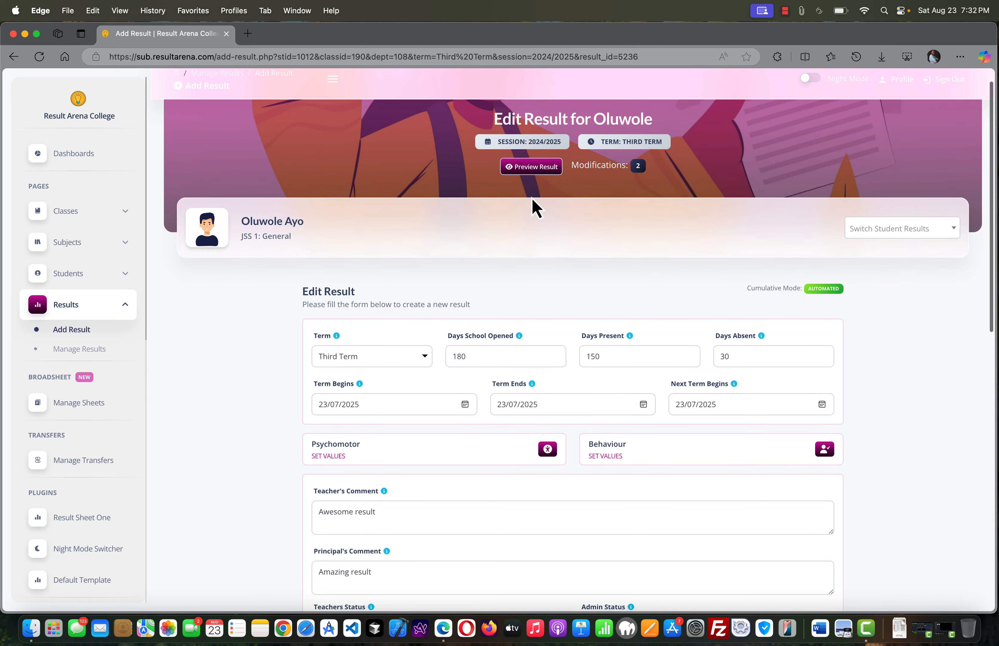
{"action": "left_click", "coordinate": [530, 167]}
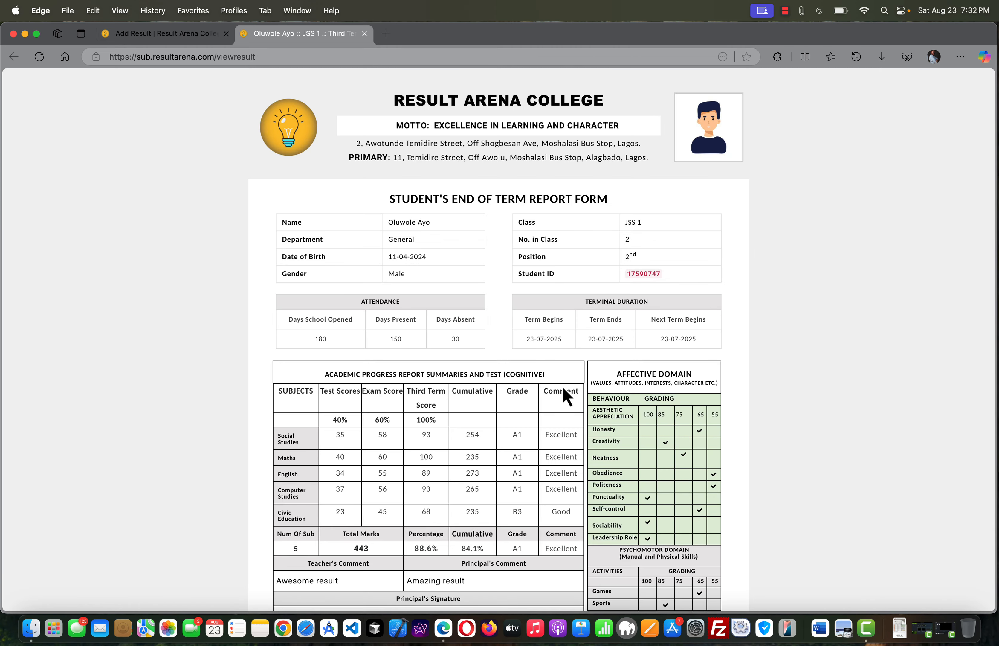
{"action": "scroll", "coordinate": [514, 388], "scroll_direction": "down", "scroll_amount": 3}
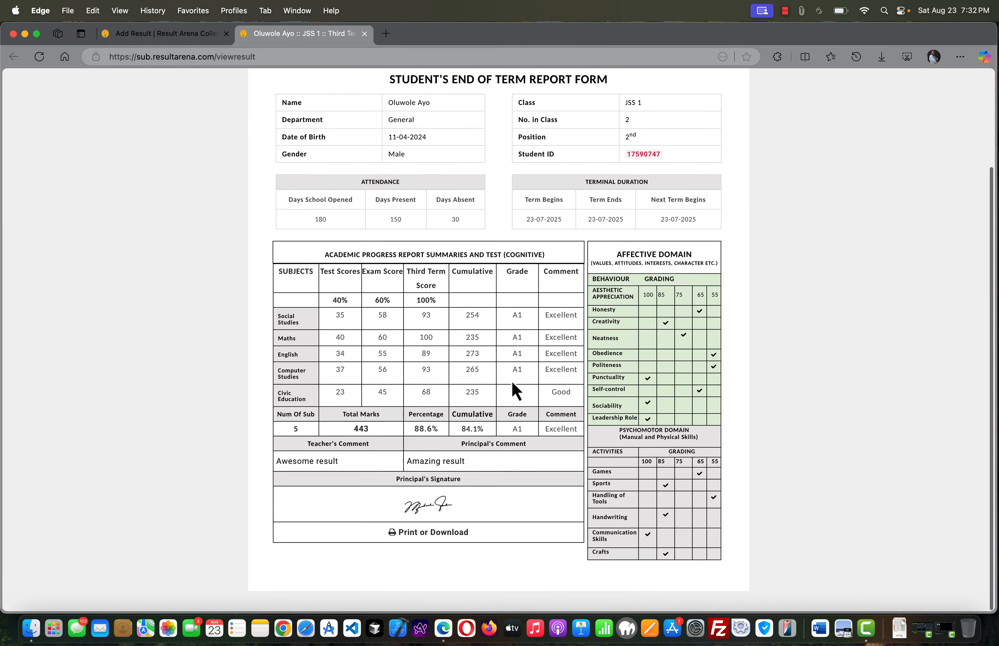
{"action": "scroll", "coordinate": [511, 380], "scroll_direction": "up", "scroll_amount": 3}
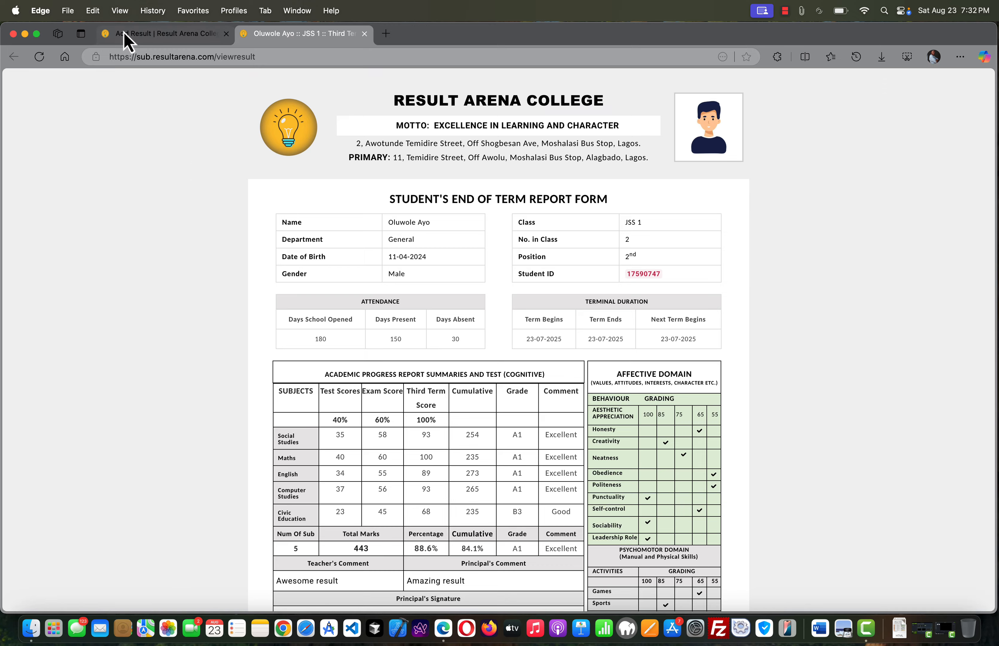
Open the Result Sheet One plugin settings and compare their colour options with the previewed report form
{"action": "left_click", "coordinate": [128, 40]}
{"action": "scroll", "coordinate": [85, 419], "scroll_direction": "down", "scroll_amount": 3}
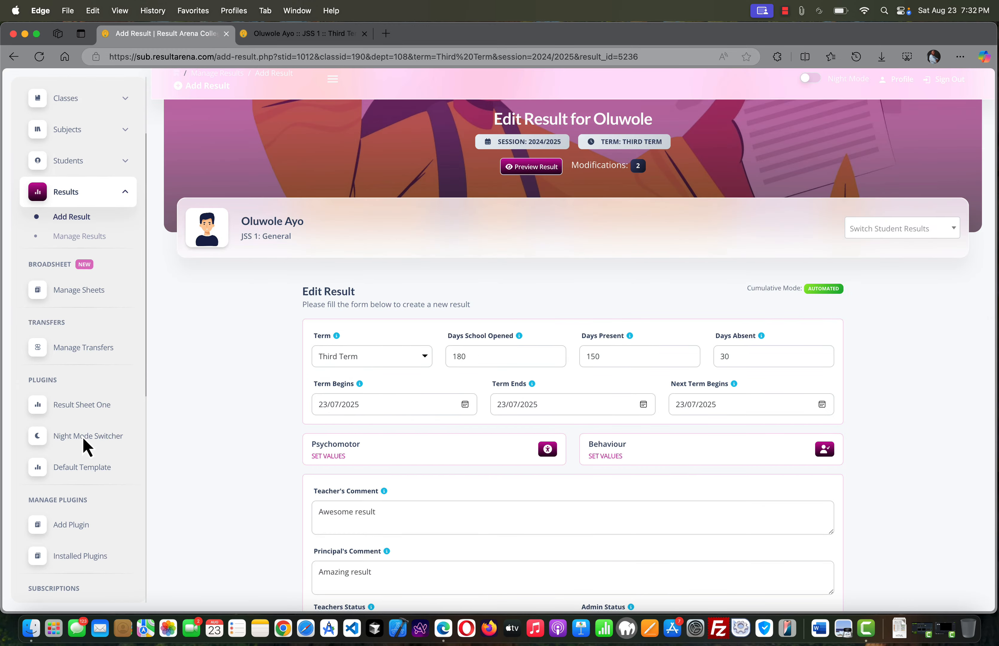
{"action": "left_click", "coordinate": [87, 411]}
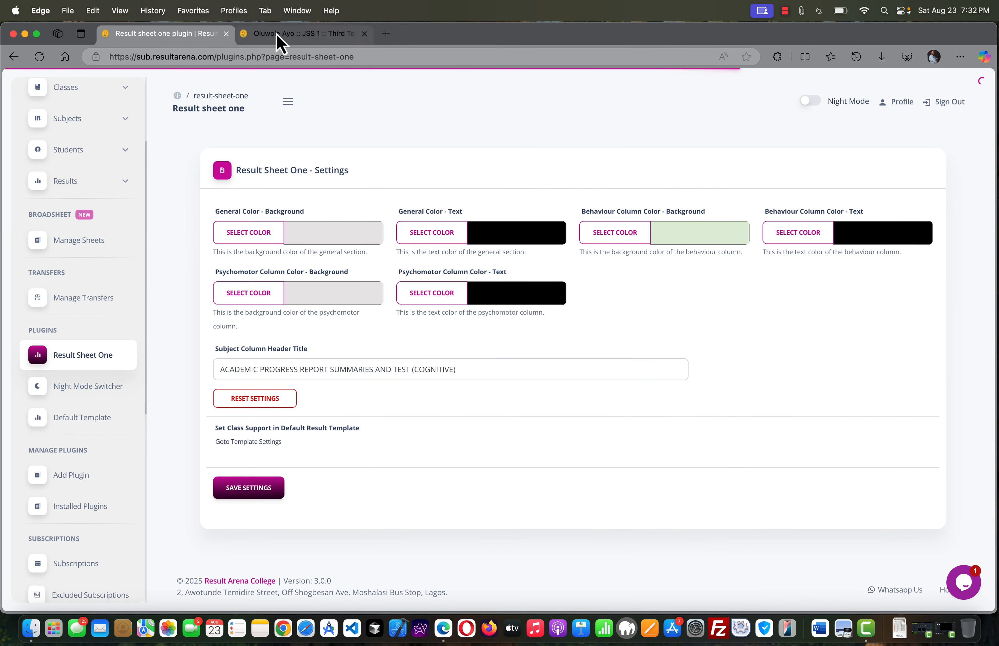
{"action": "left_click", "coordinate": [279, 41]}
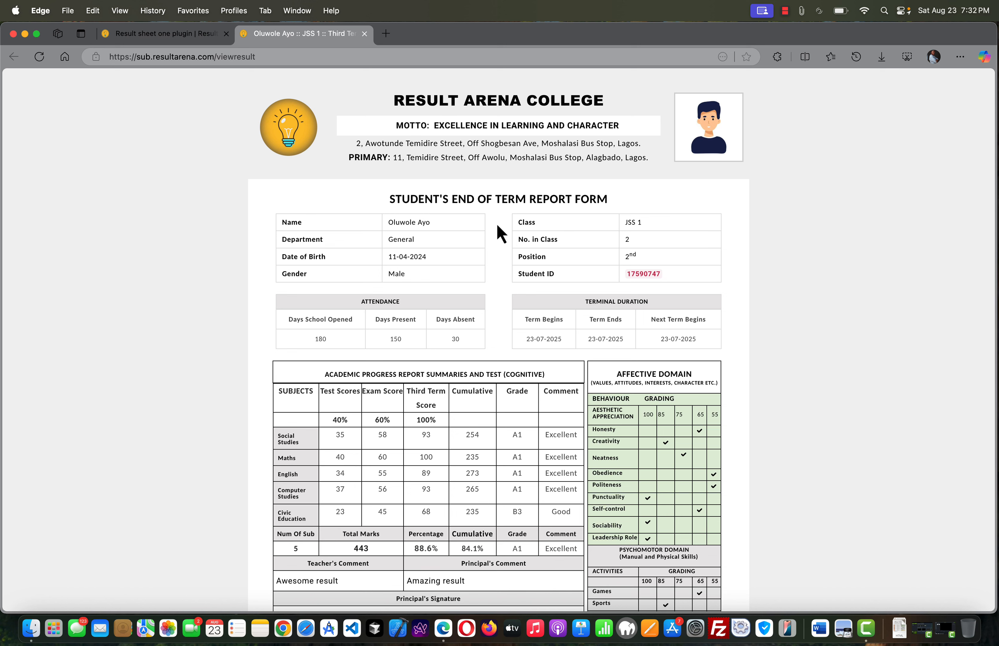
{"action": "scroll", "coordinate": [497, 244], "scroll_direction": "down", "scroll_amount": 2}
{"action": "left_click", "coordinate": [160, 37]}
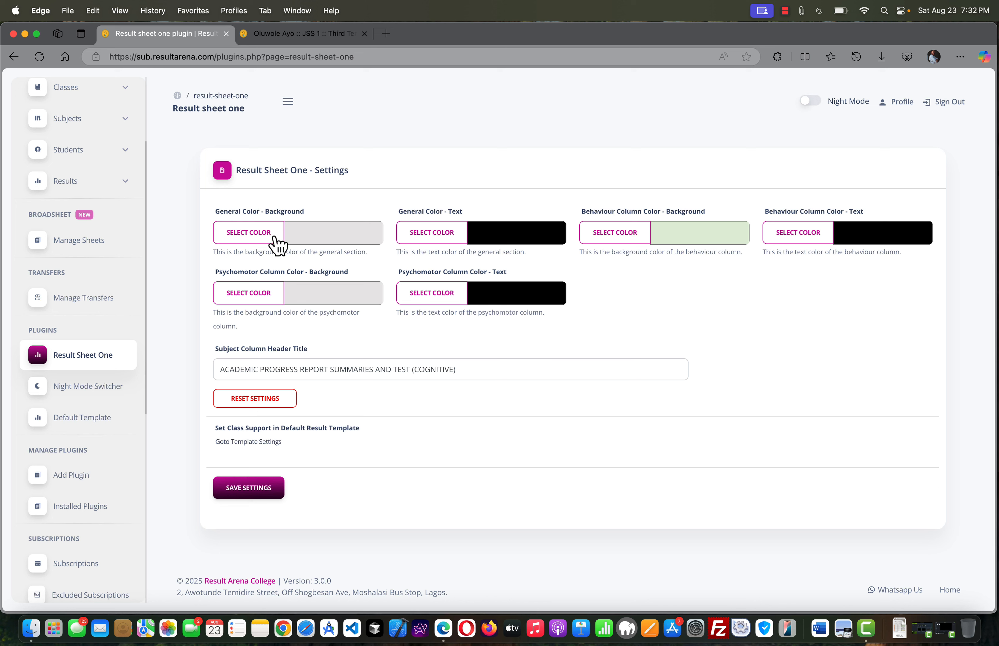
Set the general section's background colour to orange, RGB 249, 180, 83
{"action": "left_click", "coordinate": [259, 236]}
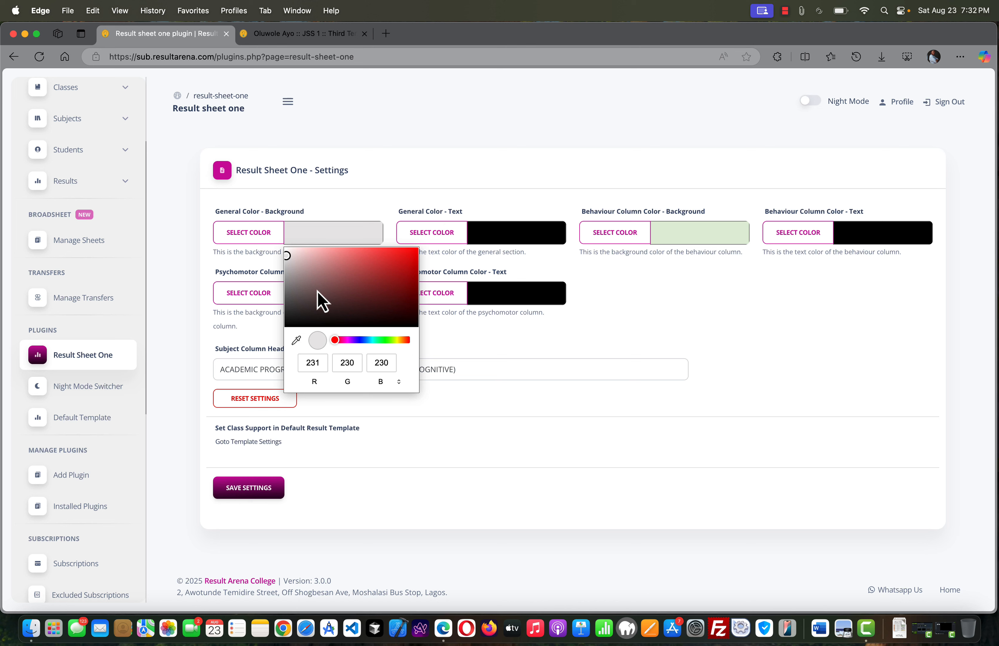
{"action": "left_click_drag", "start_coordinate": [337, 344], "coordinate": [405, 343]}
{"action": "left_click_drag", "start_coordinate": [343, 286], "coordinate": [373, 251]}
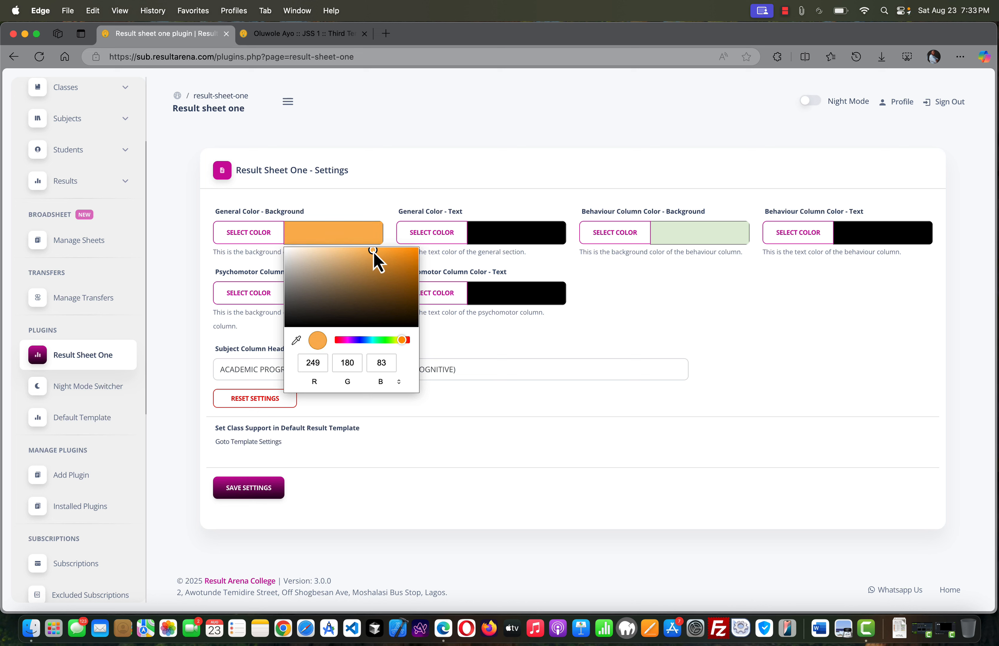
{"action": "left_click", "coordinate": [613, 285]}
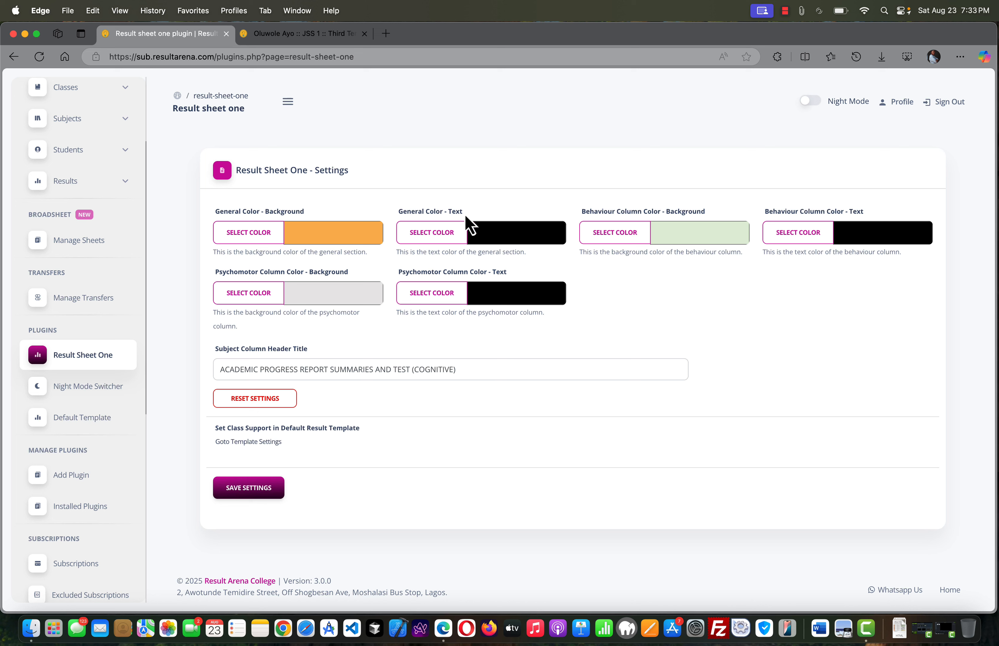
Check the general text colour choices without changing them, and save the Result Sheet One settings
{"action": "left_click", "coordinate": [448, 233]}
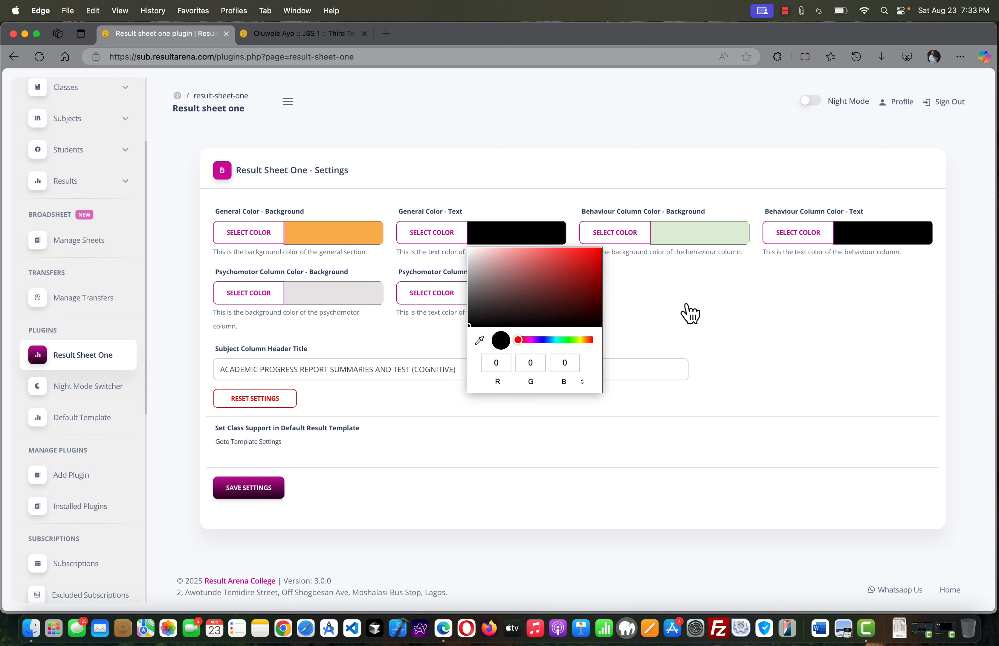
{"action": "left_click", "coordinate": [665, 272]}
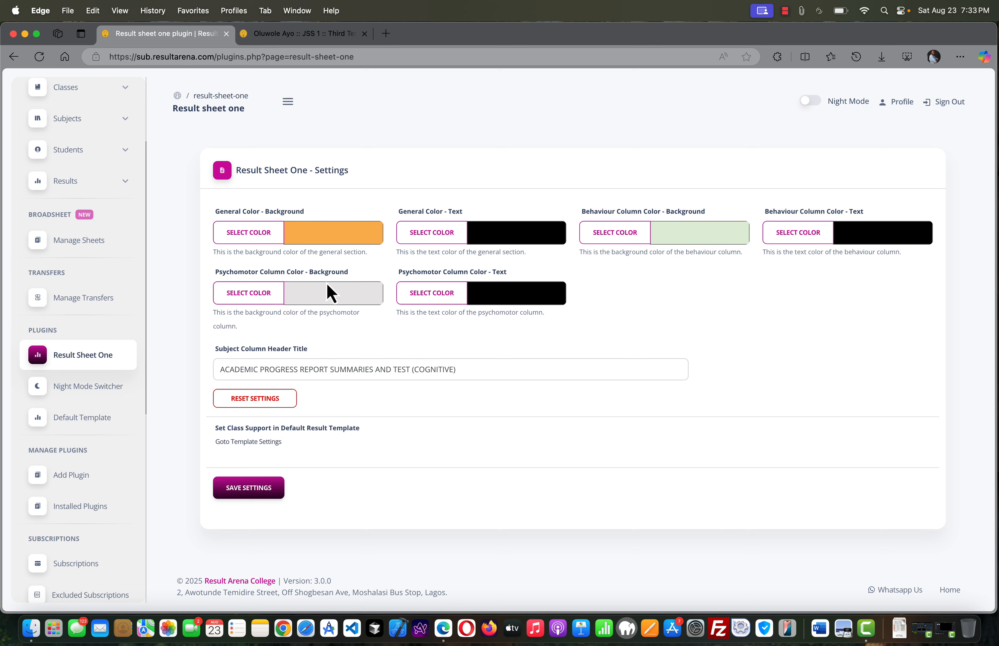
{"action": "left_click", "coordinate": [250, 489]}
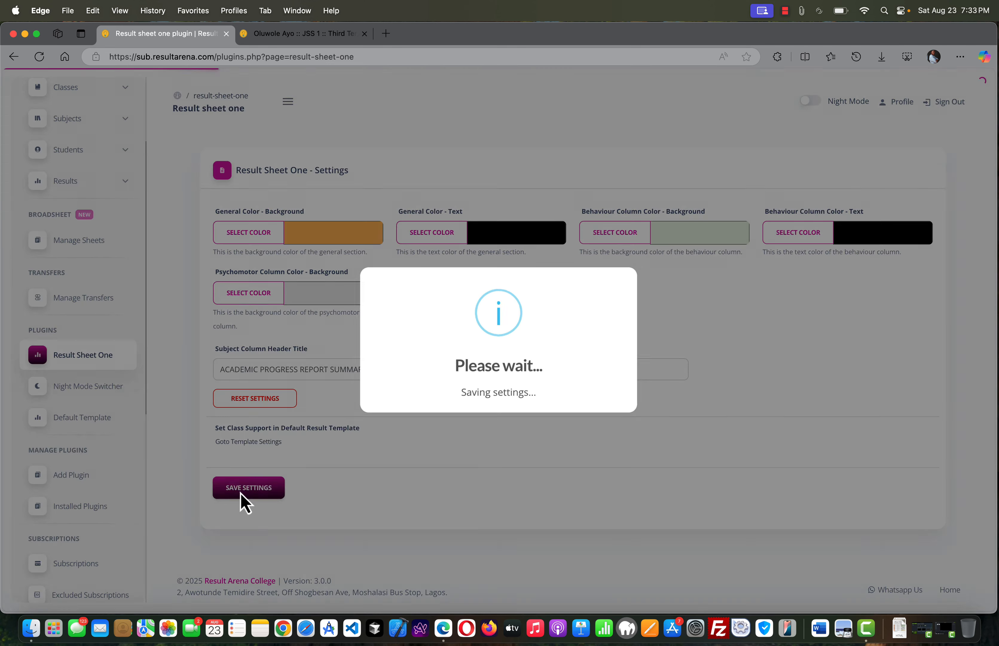
{"action": "left_click", "coordinate": [496, 413]}
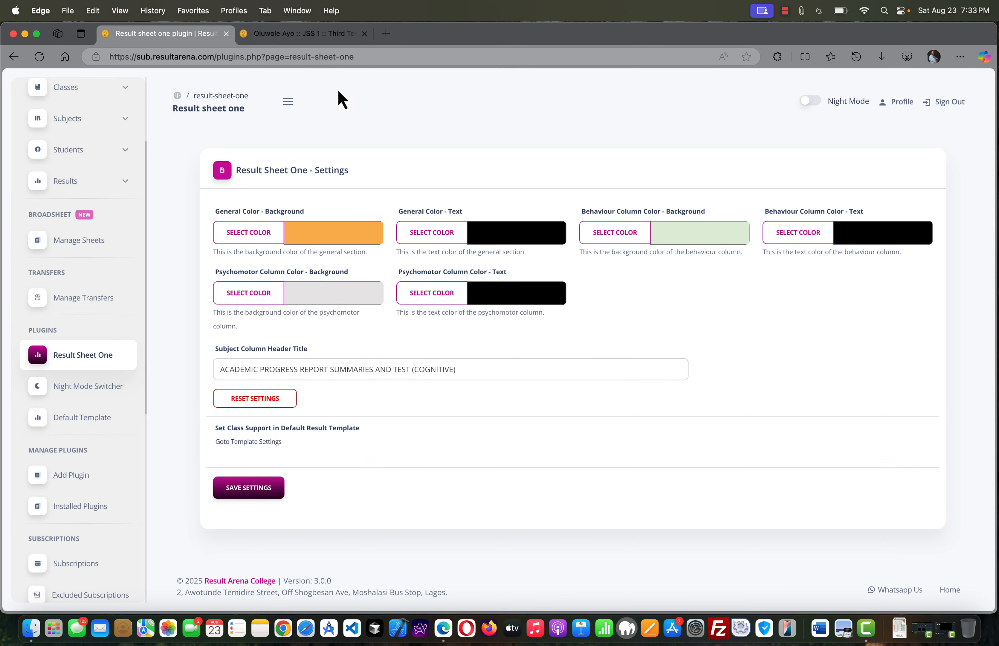
Reload the previewed report form, examine the general section's colours throughout, and return to the Result Sheet One settings
{"action": "left_click", "coordinate": [303, 34]}
{"action": "scroll", "coordinate": [336, 176], "scroll_direction": "up", "scroll_amount": 3}
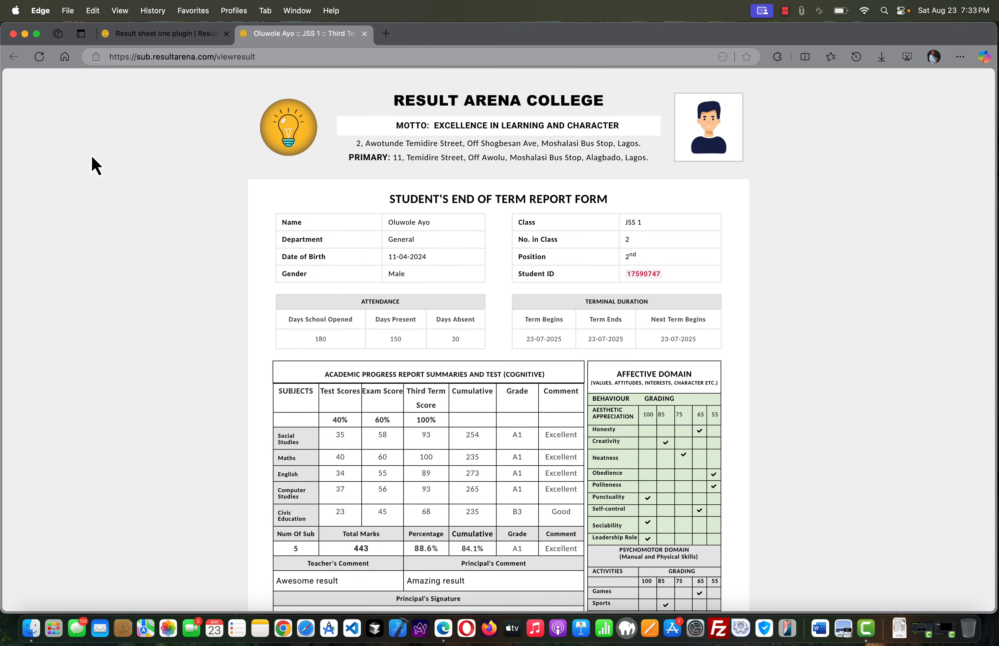
{"action": "left_click", "coordinate": [40, 57]}
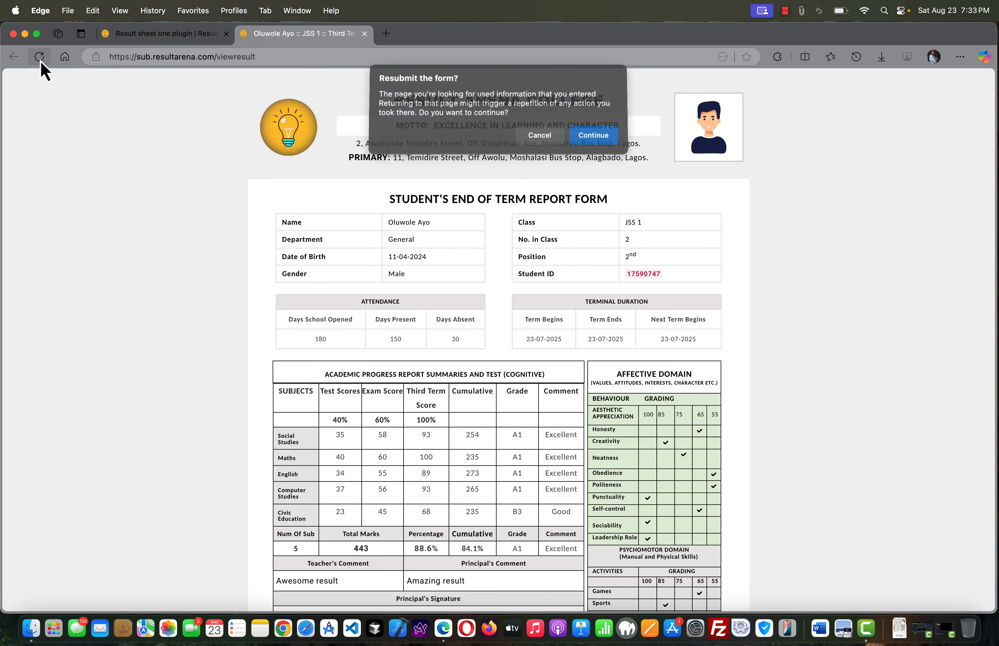
{"action": "left_click", "coordinate": [592, 137]}
{"action": "scroll", "coordinate": [493, 337], "scroll_direction": "down", "scroll_amount": 3}
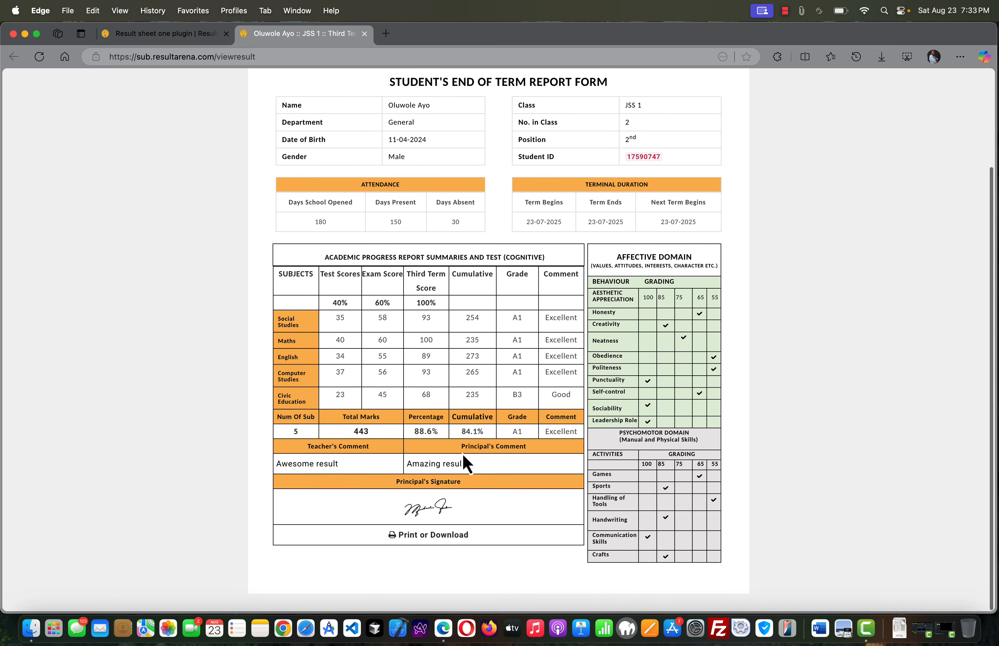
{"action": "scroll", "coordinate": [462, 453], "scroll_direction": "up", "scroll_amount": 3}
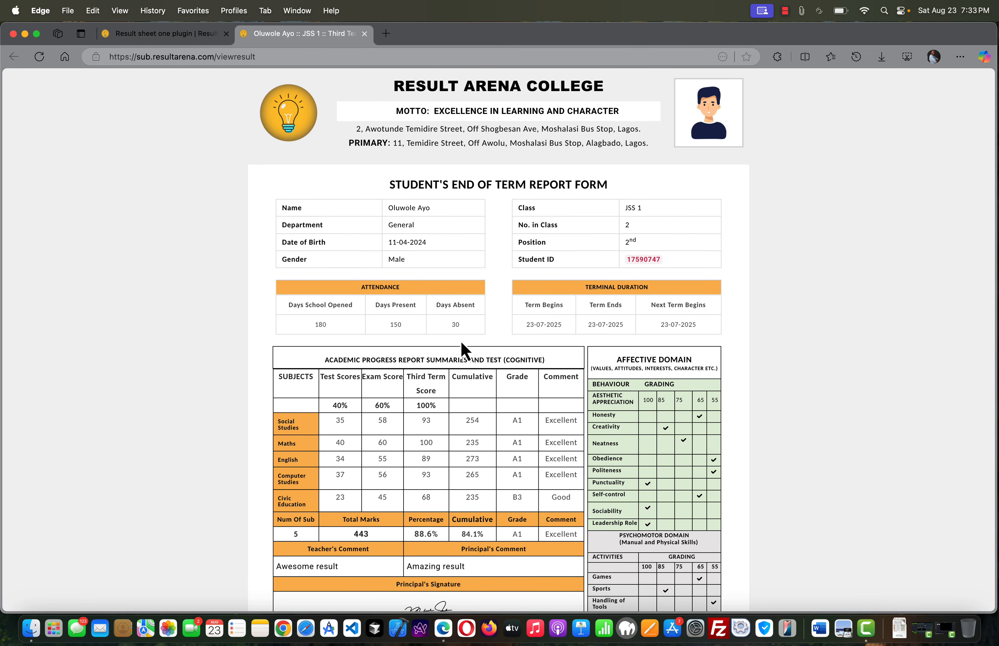
{"action": "scroll", "coordinate": [606, 385], "scroll_direction": "down", "scroll_amount": 3}
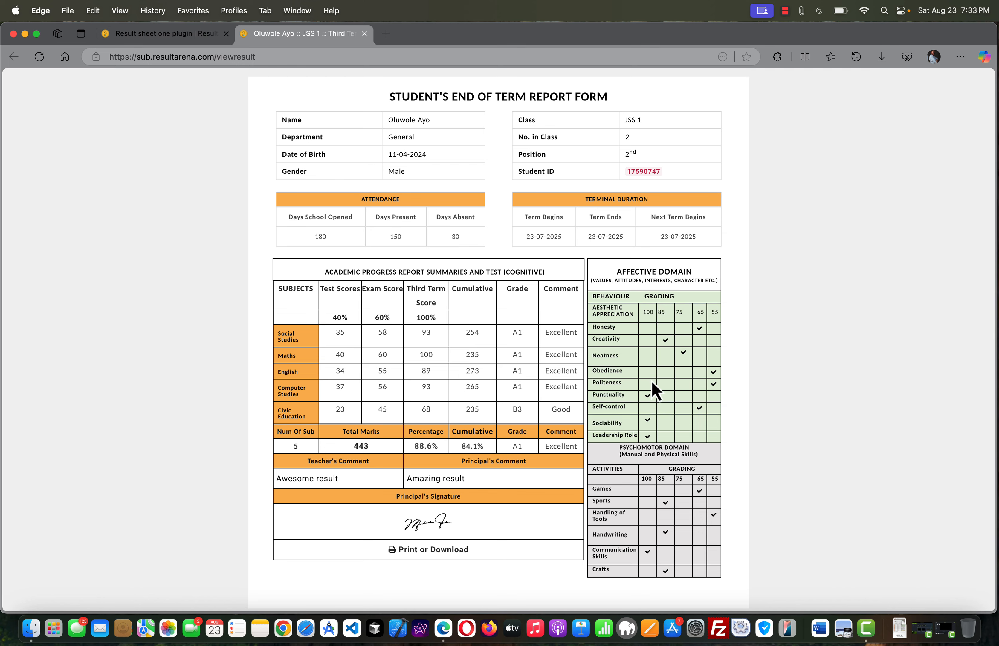
{"action": "scroll", "coordinate": [569, 336], "scroll_direction": "up", "scroll_amount": 3}
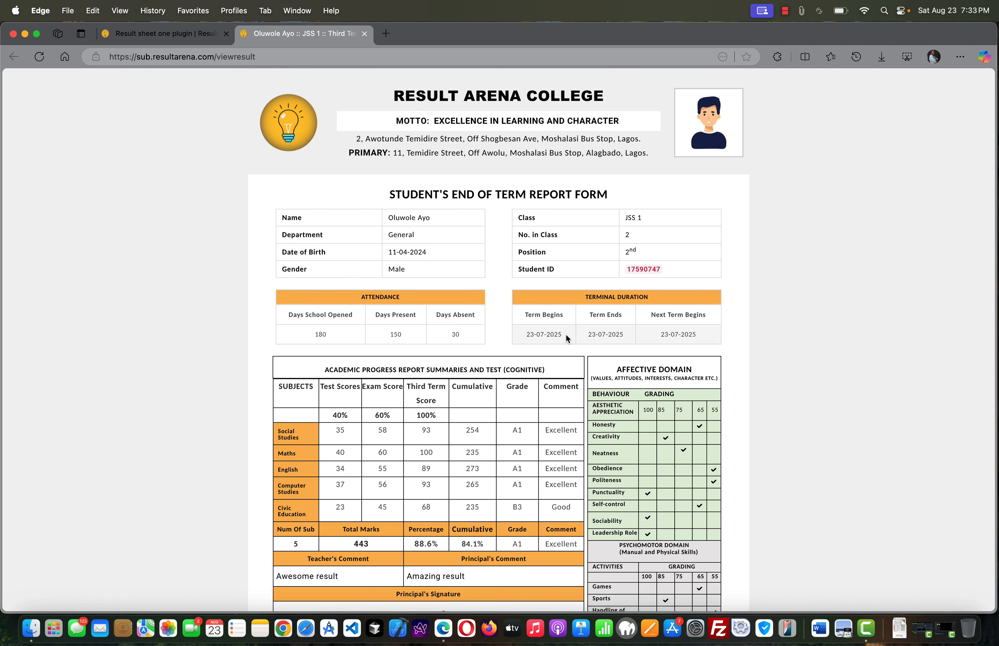
{"action": "scroll", "coordinate": [459, 308], "scroll_direction": "up", "scroll_amount": 1}
{"action": "scroll", "coordinate": [483, 313], "scroll_direction": "down", "scroll_amount": 1}
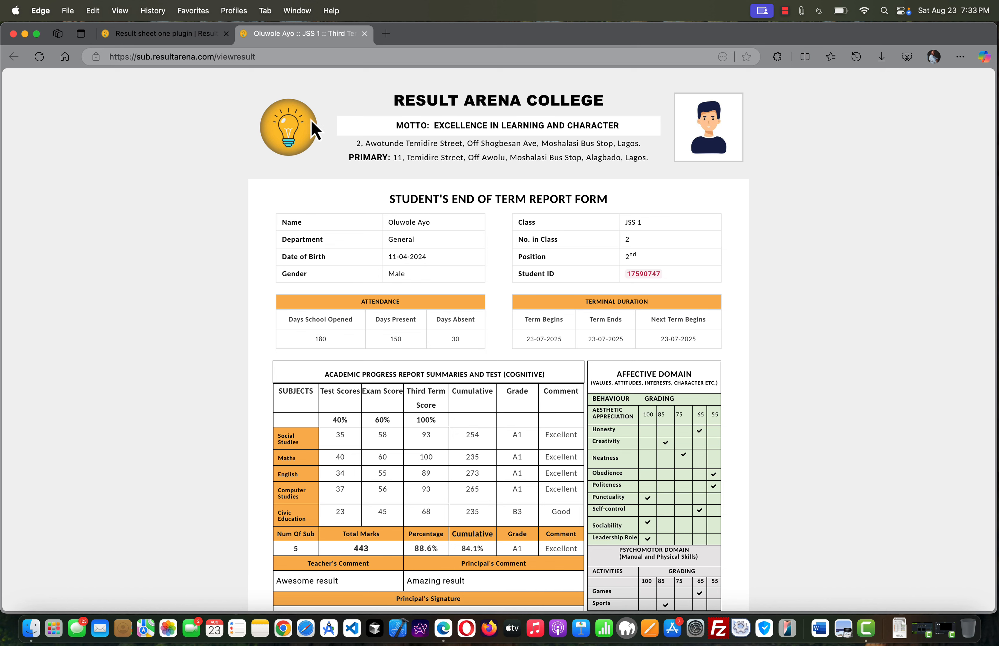
{"action": "left_click", "coordinate": [175, 37]}
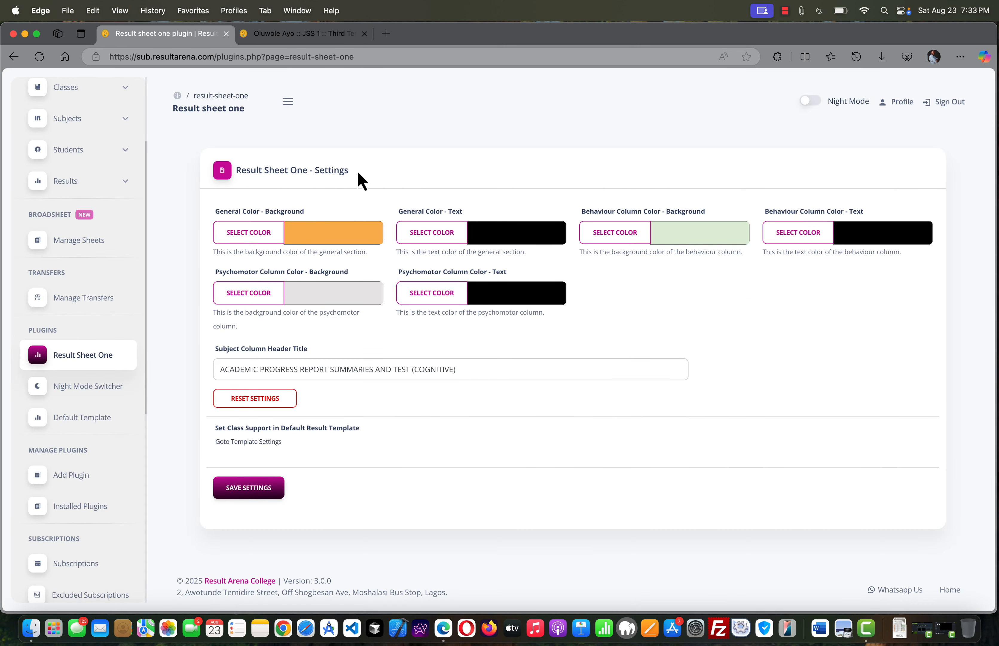